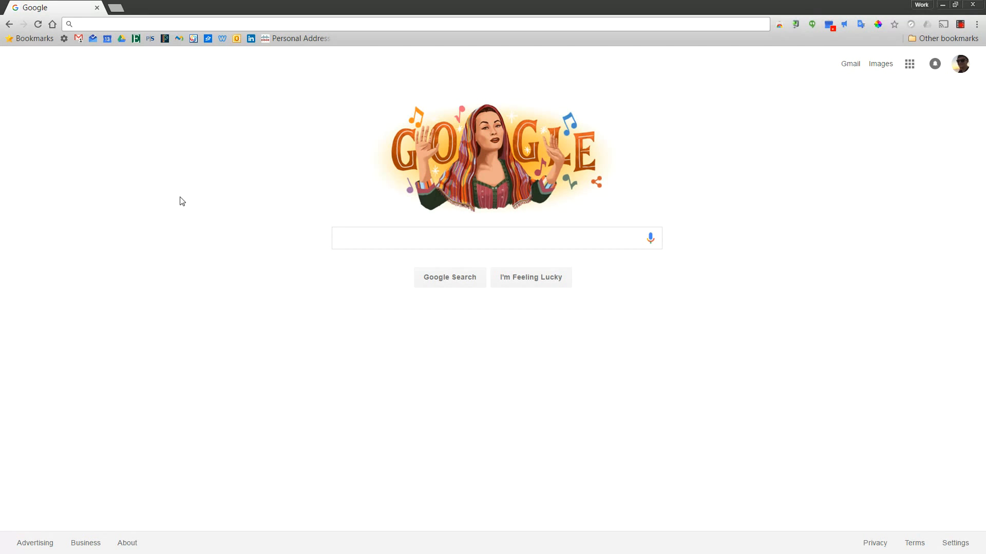
Step: Go to drive.google.com in Chrome
{"action": "left_click", "coordinate": [151, 24]}
{"action": "type", "text": "drive.google.com"}
{"action": "key", "text": "Return"}
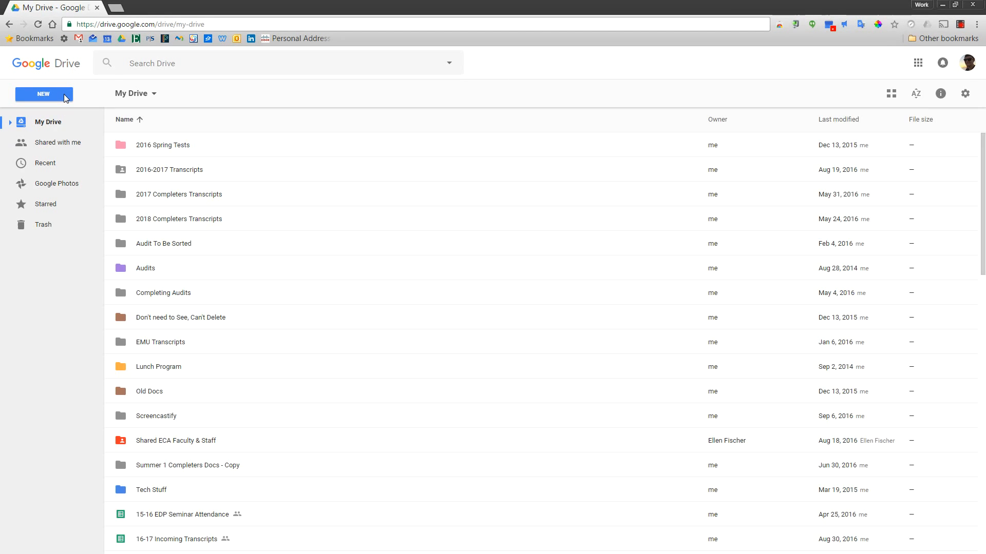
Step: Create a new blank Google Docs document from Drive's NEW menu
{"action": "left_click", "coordinate": [66, 96]}
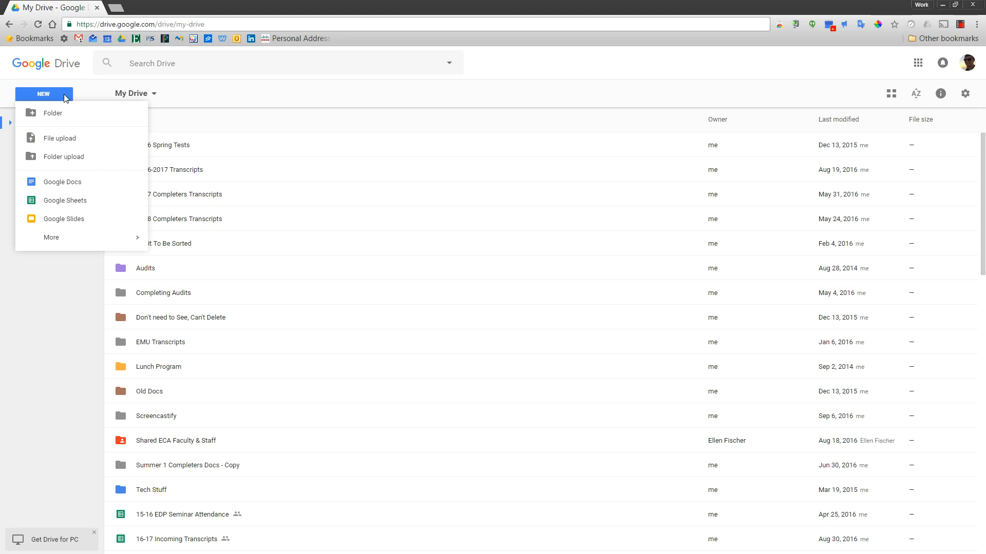
{"action": "left_click", "coordinate": [90, 183]}
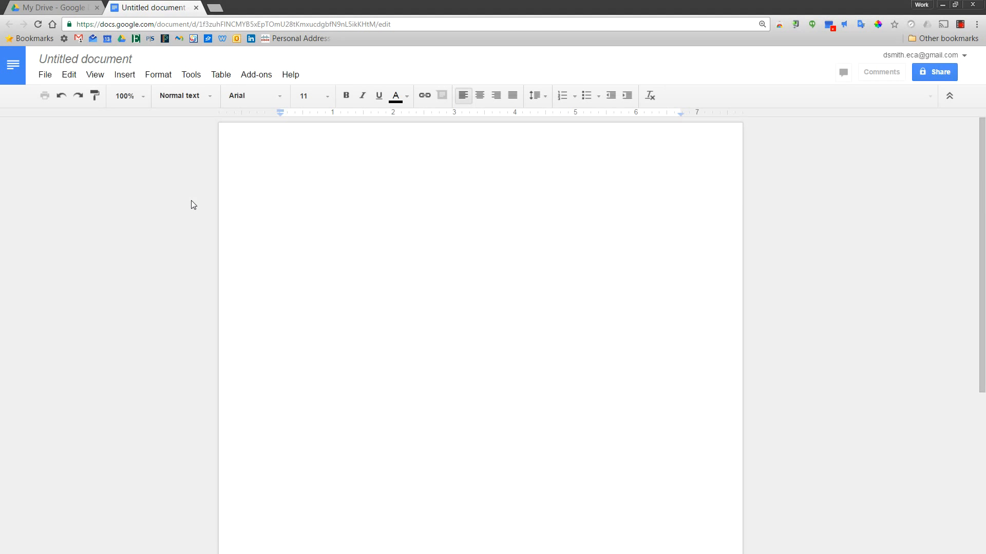
Step: Type 'Start Typing' in the body, then retitle the document 'Example Title'
{"action": "type", "text": "Start Typing"}
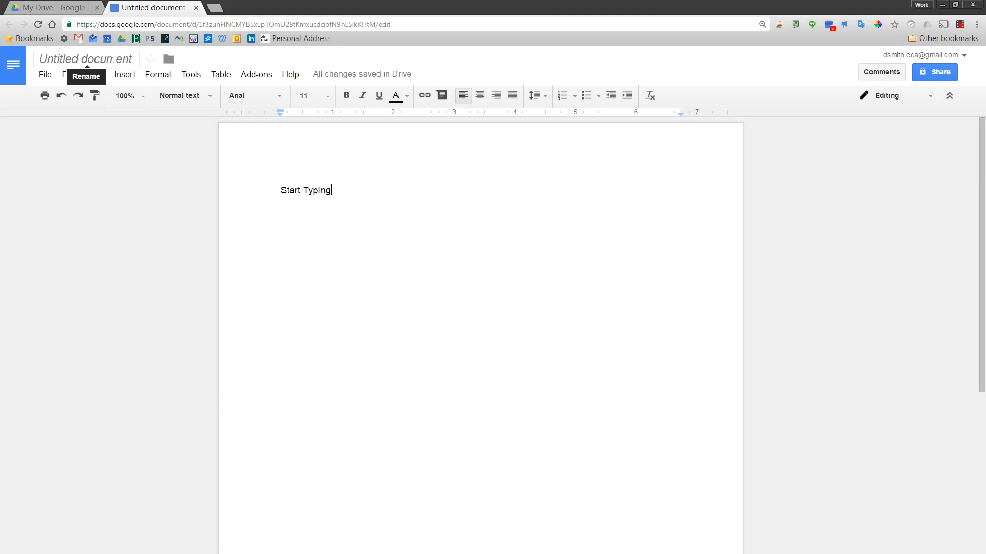
{"action": "left_click", "coordinate": [114, 61]}
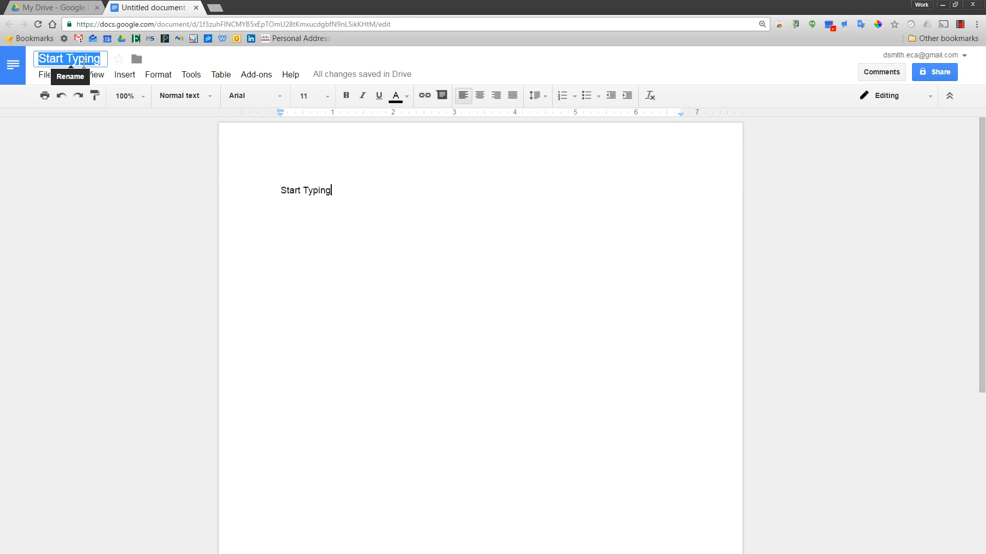
{"action": "type", "text": "Example T"}
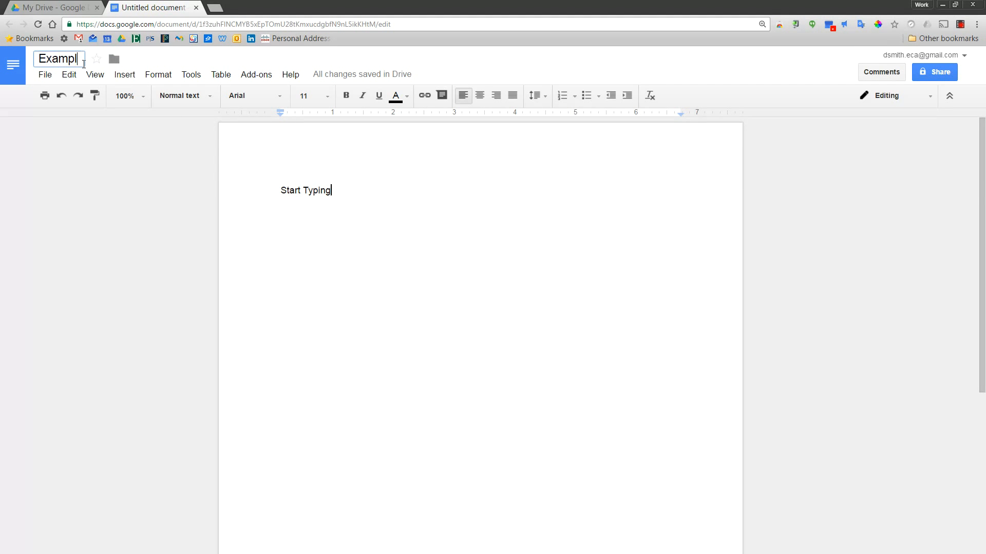
{"action": "type", "text": "itle"}
{"action": "key", "text": "Return"}
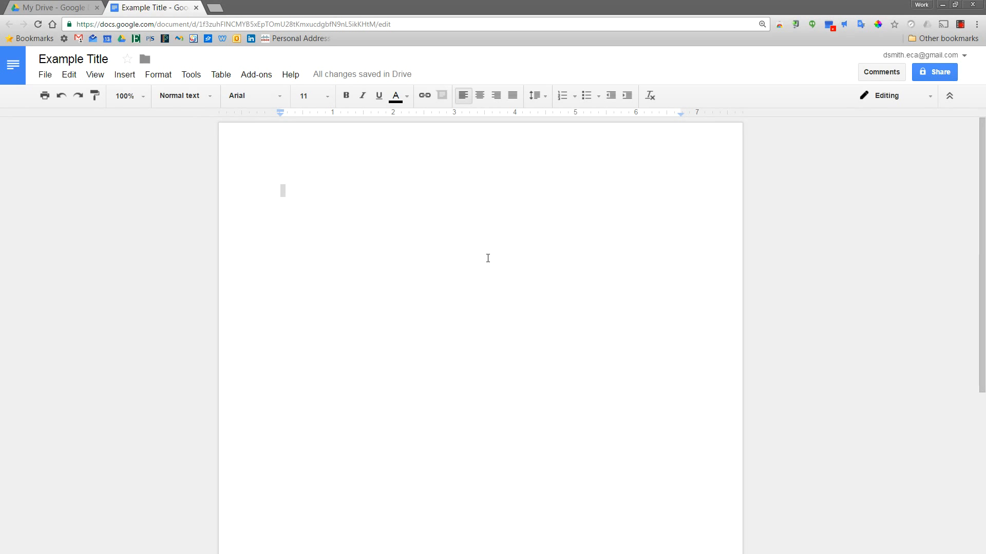
Step: Switch the body text to Times New Roman at font size 12
{"action": "left_click", "coordinate": [352, 196]}
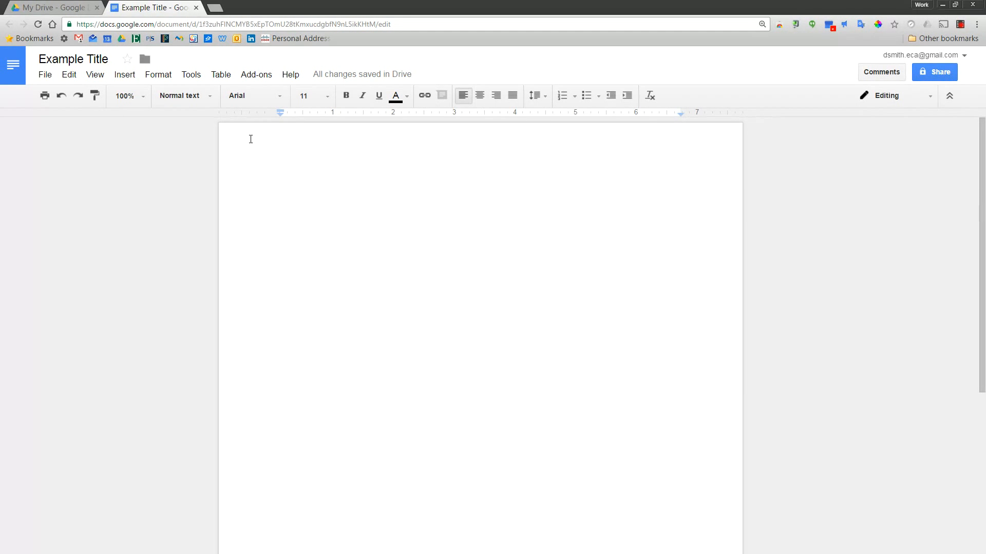
{"action": "left_click", "coordinate": [252, 98]}
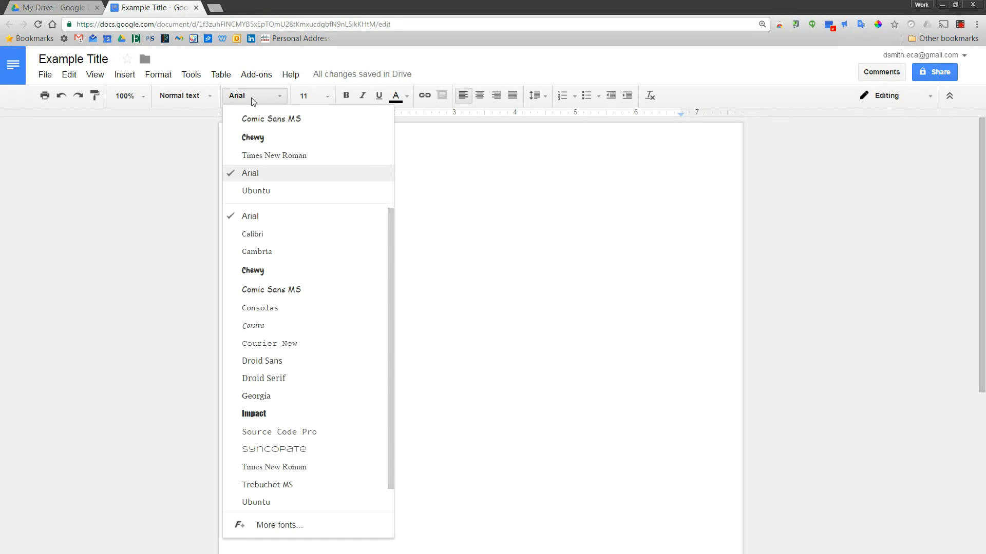
{"action": "left_click", "coordinate": [280, 155]}
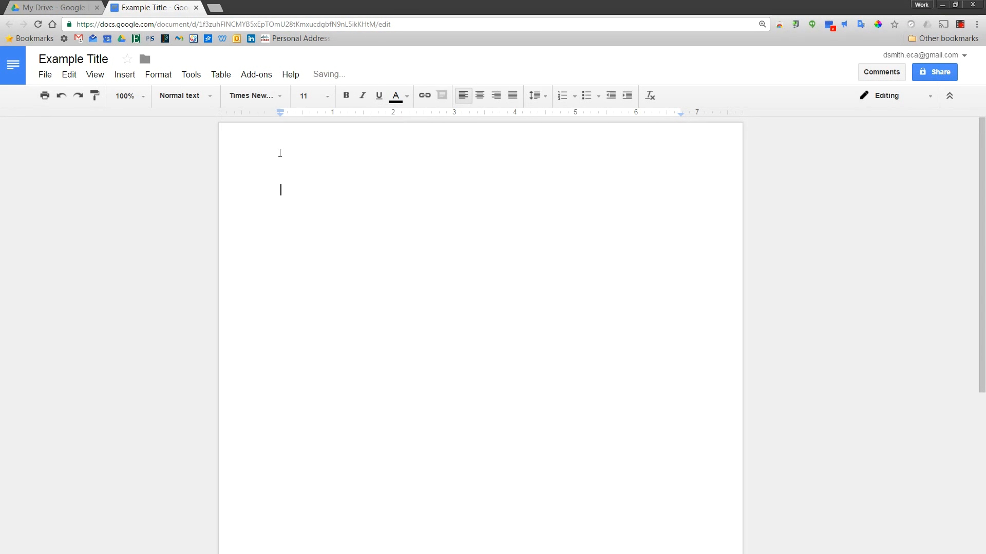
{"action": "left_click", "coordinate": [310, 96]}
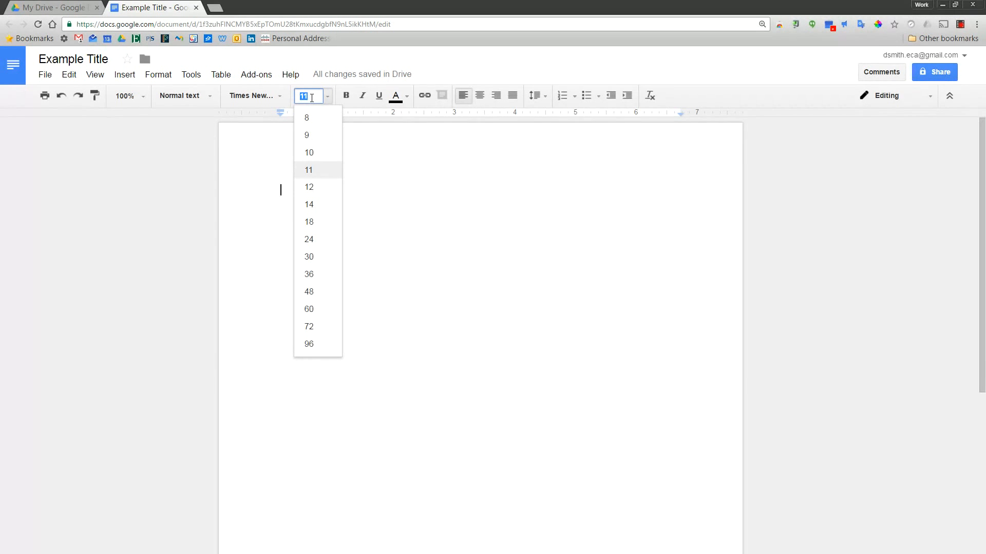
{"action": "left_click", "coordinate": [322, 187]}
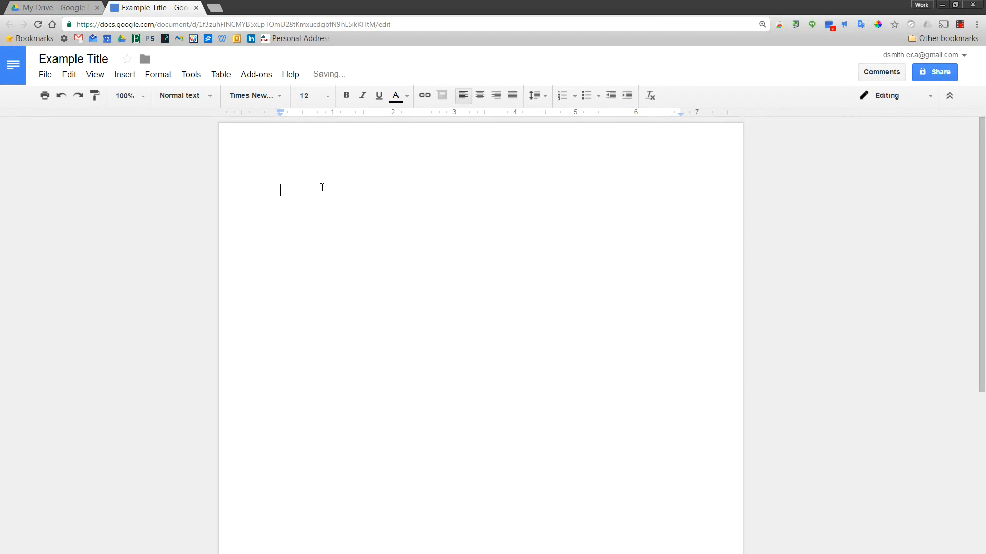
{"action": "left_click", "coordinate": [310, 95]}
{"action": "type", "text": "25"}
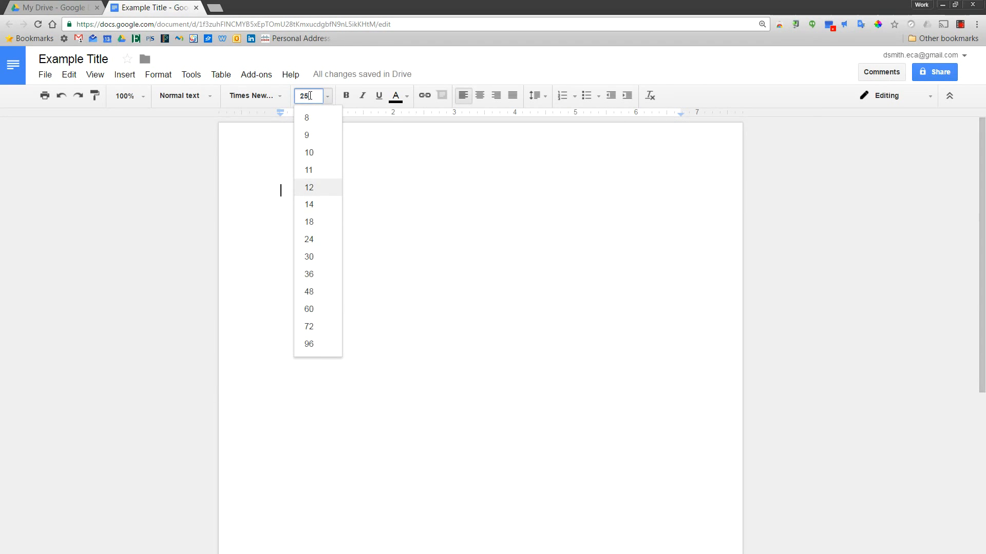
{"action": "key", "text": "Return"}
{"action": "left_click", "coordinate": [310, 96]}
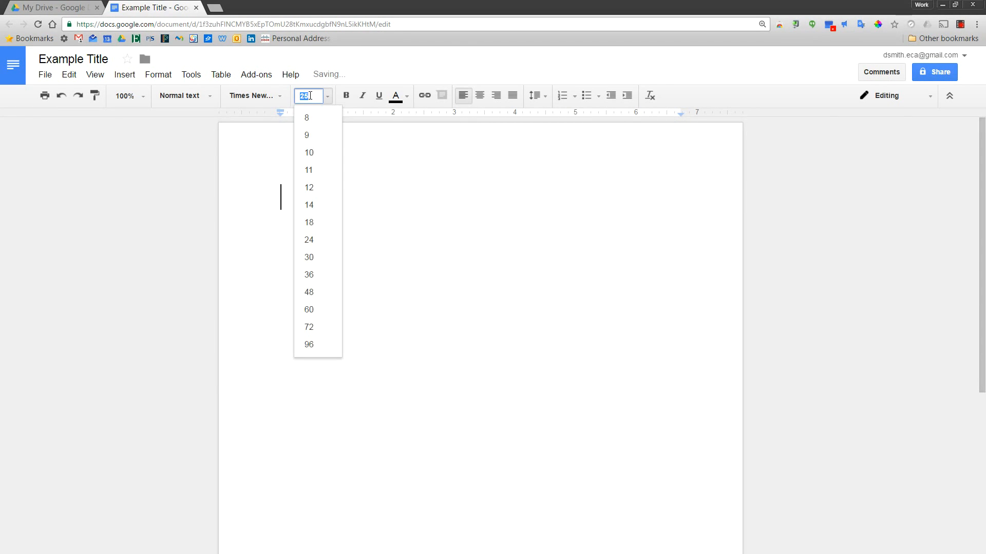
{"action": "type", "text": "12"}
{"action": "key", "text": "Return"}
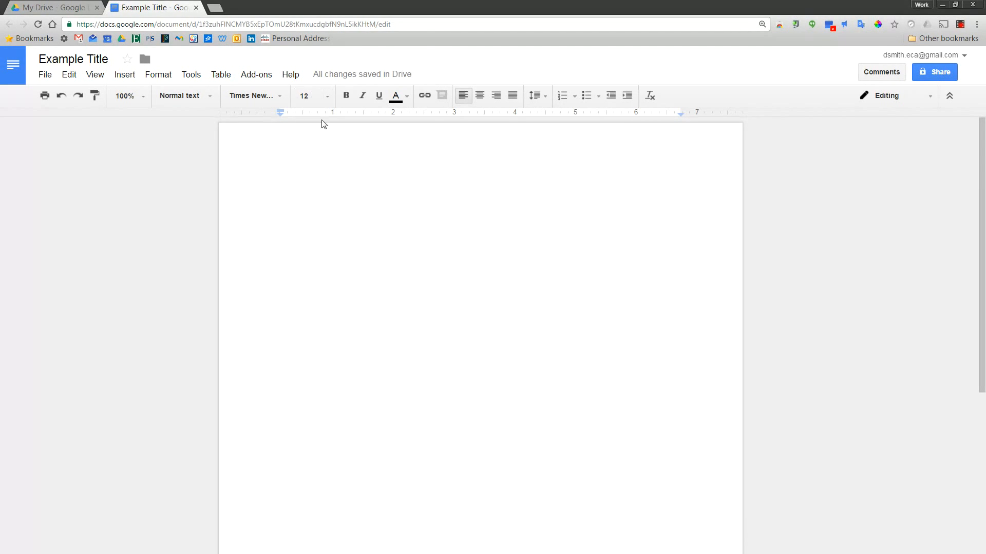
Step: Set the document's line spacing to Double
{"action": "left_click", "coordinate": [545, 97]}
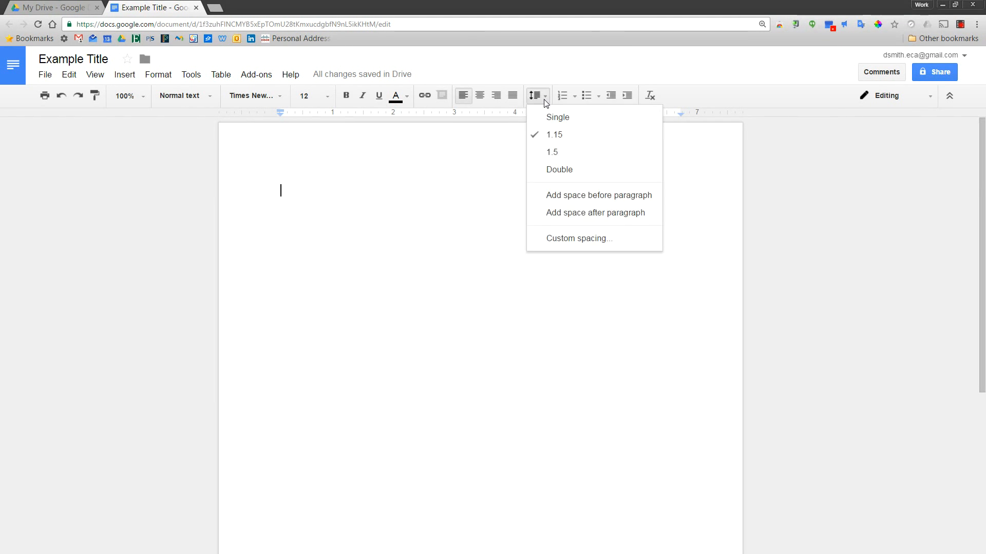
{"action": "left_click", "coordinate": [567, 174]}
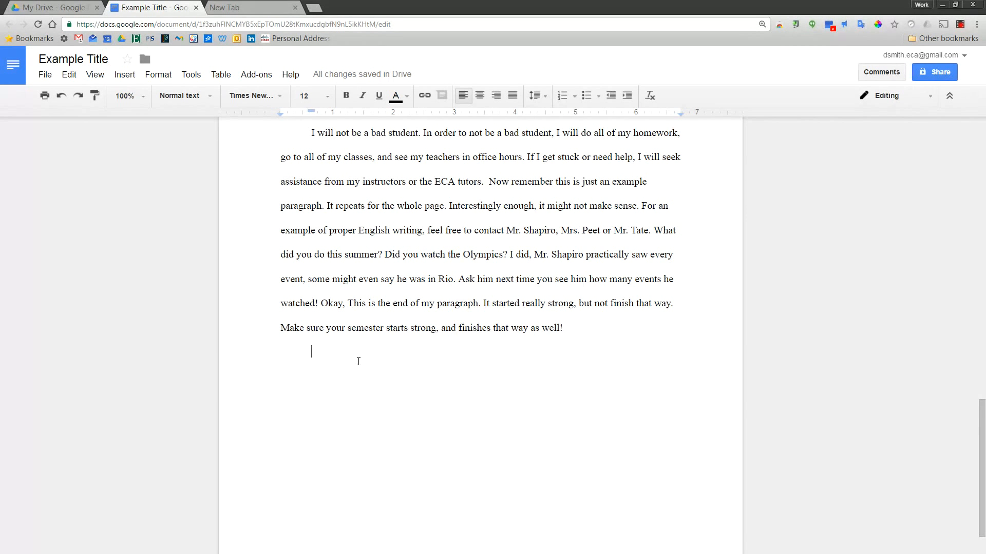
Step: Insert a 4 x 3 table below the paragraph from the Insert > Table grid
{"action": "left_click", "coordinate": [136, 80]}
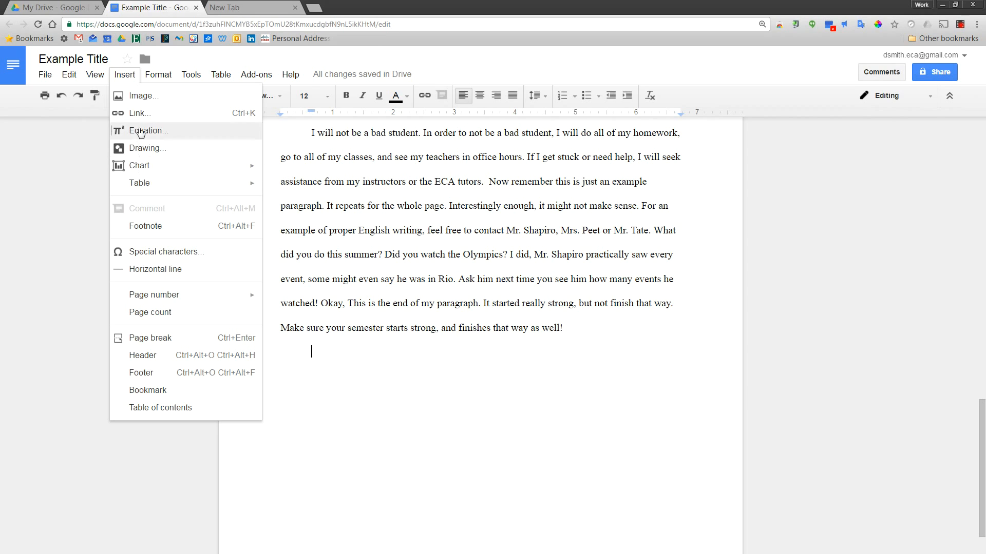
{"action": "mouse_move", "coordinate": [154, 183]}
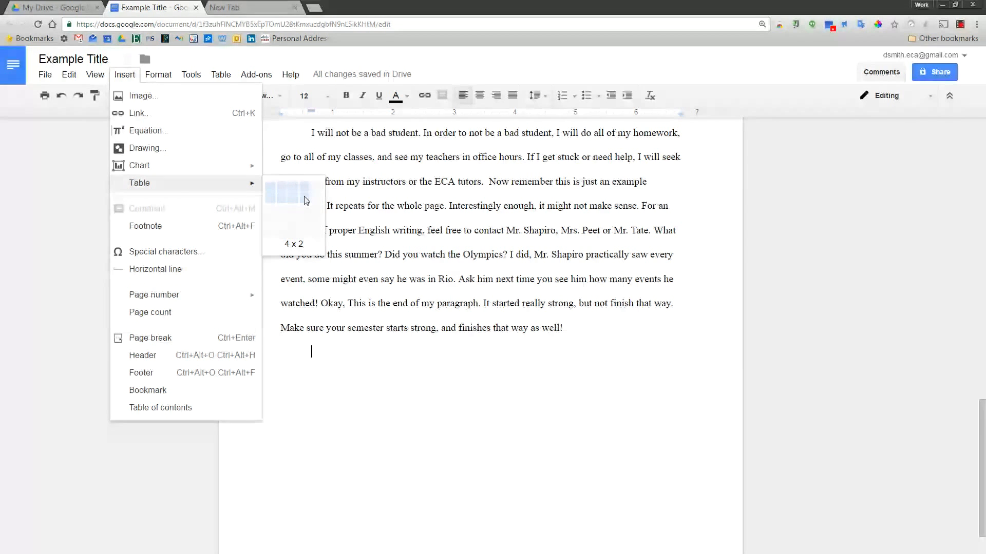
{"action": "left_click", "coordinate": [306, 210]}
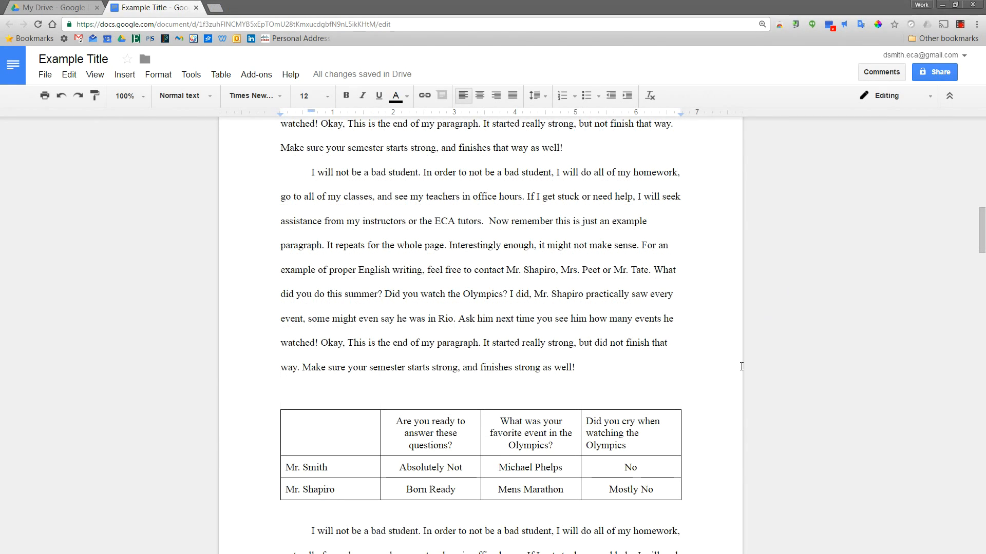
{"action": "scroll", "coordinate": [583, 449], "scroll_direction": "down", "scroll_amount": 4}
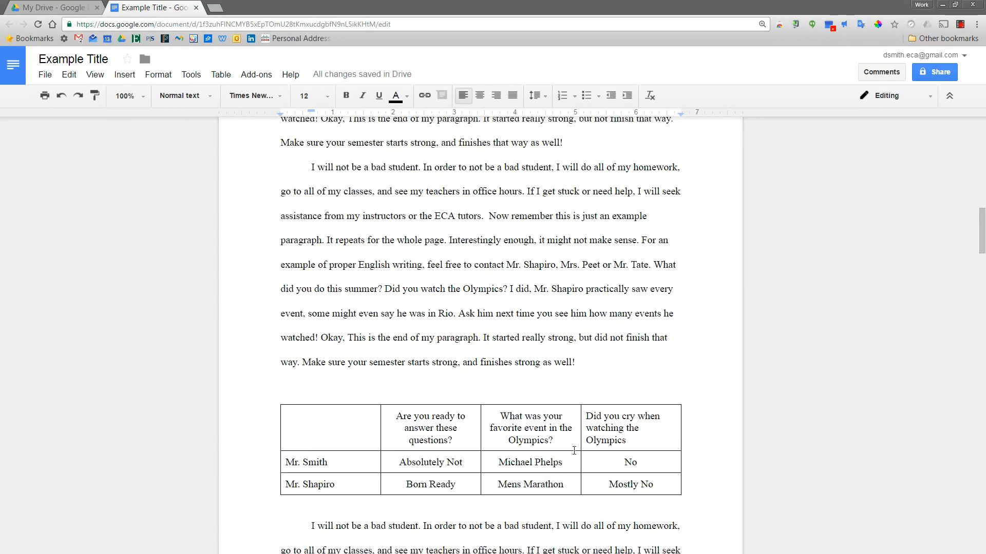
{"action": "scroll", "coordinate": [583, 448], "scroll_direction": "down", "scroll_amount": 18}
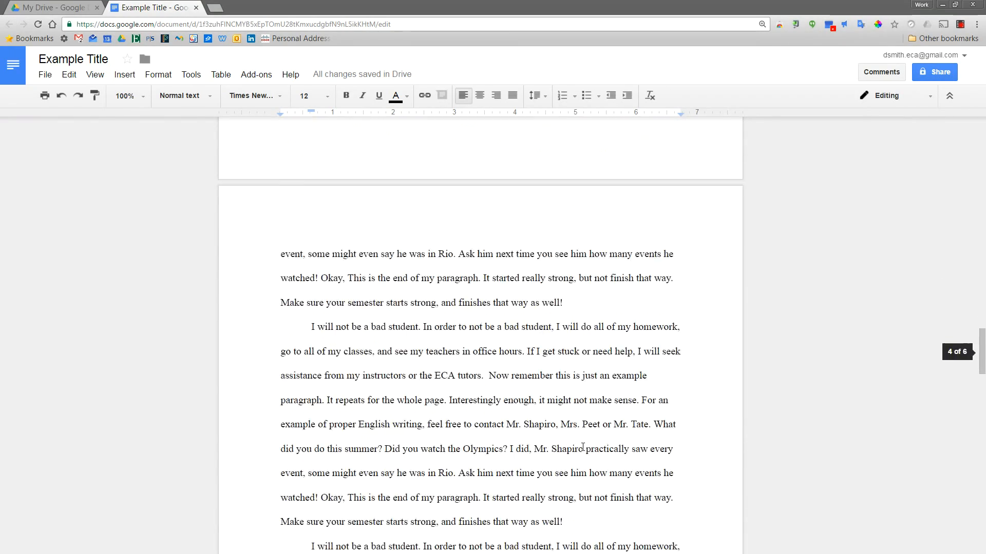
{"action": "scroll", "coordinate": [582, 447], "scroll_direction": "down", "scroll_amount": 10}
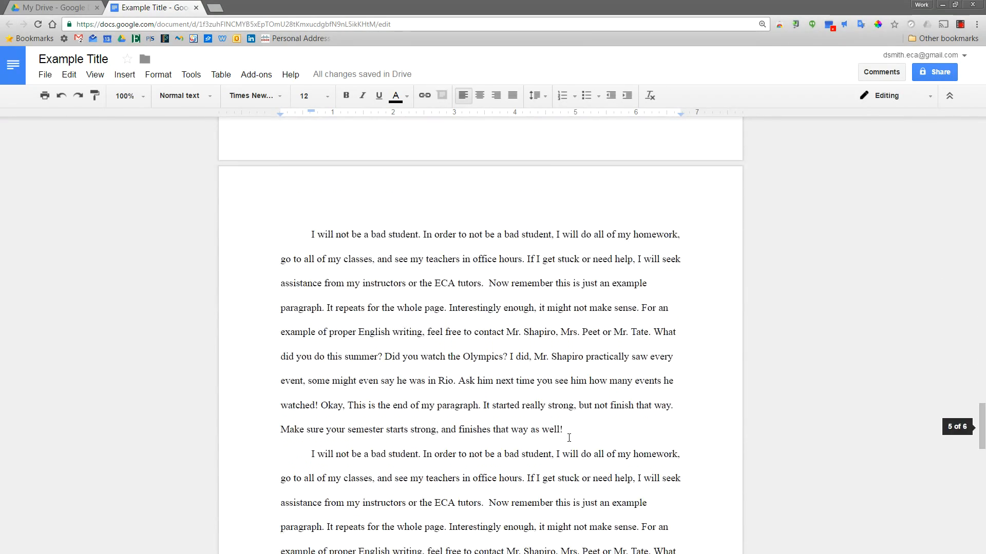
{"action": "scroll", "coordinate": [569, 438], "scroll_direction": "up", "scroll_amount": 20}
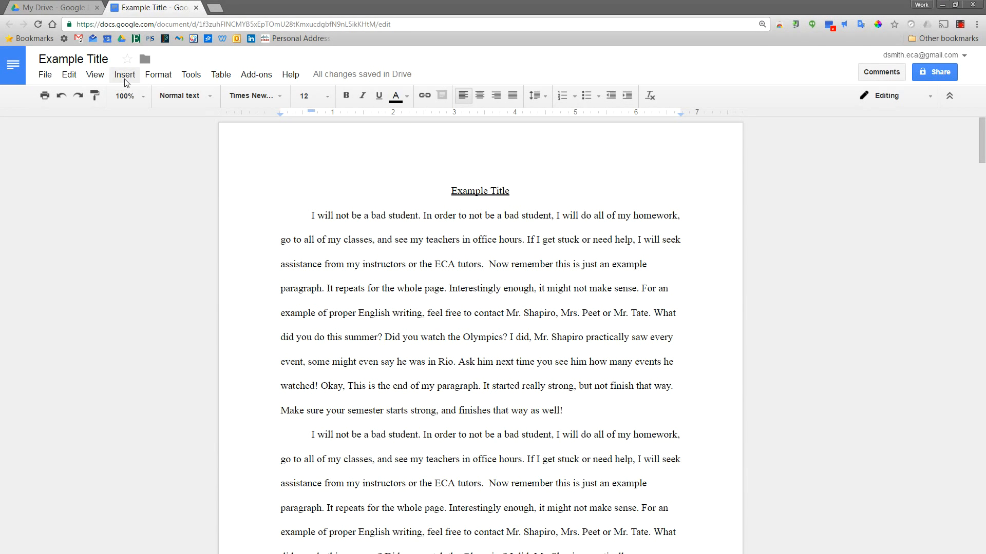
Step: Add a right-aligned header with the student's name, the teacher's surname and '4th' on three lines
{"action": "left_click", "coordinate": [125, 78]}
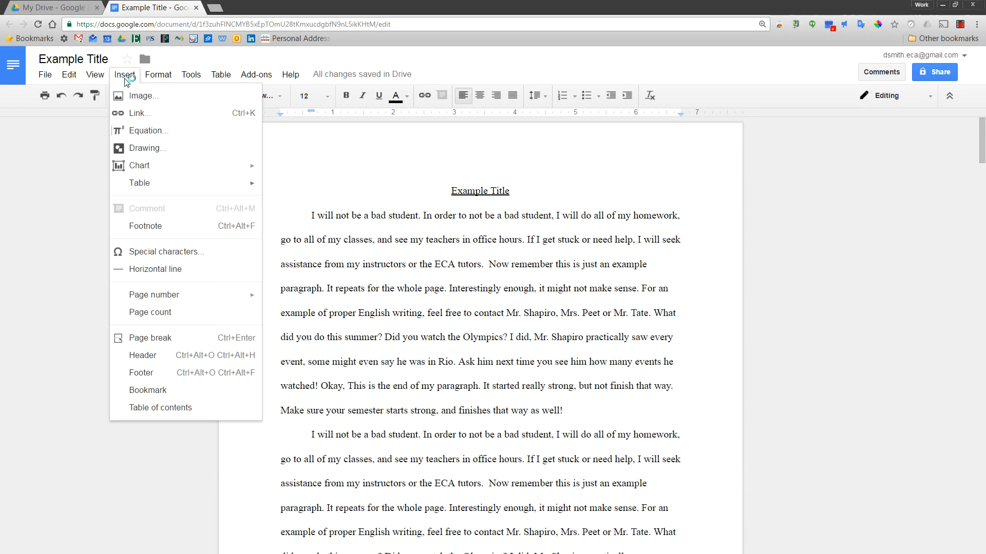
{"action": "left_click", "coordinate": [199, 357]}
{"action": "left_click", "coordinate": [479, 96]}
{"action": "left_click", "coordinate": [496, 98]}
{"action": "left_click", "coordinate": [463, 96]}
{"action": "left_click", "coordinate": [496, 96]}
{"action": "key", "text": "Return"}
{"action": "type", "text": "Shapiro"}
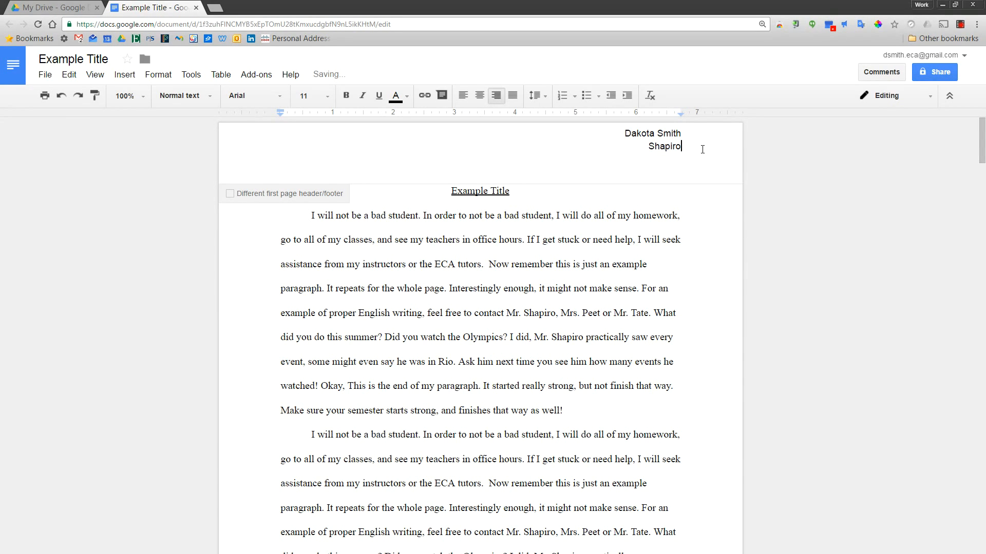
{"action": "key", "text": "Return"}
{"action": "type", "text": "4th"}
{"action": "key", "text": "Escape"}
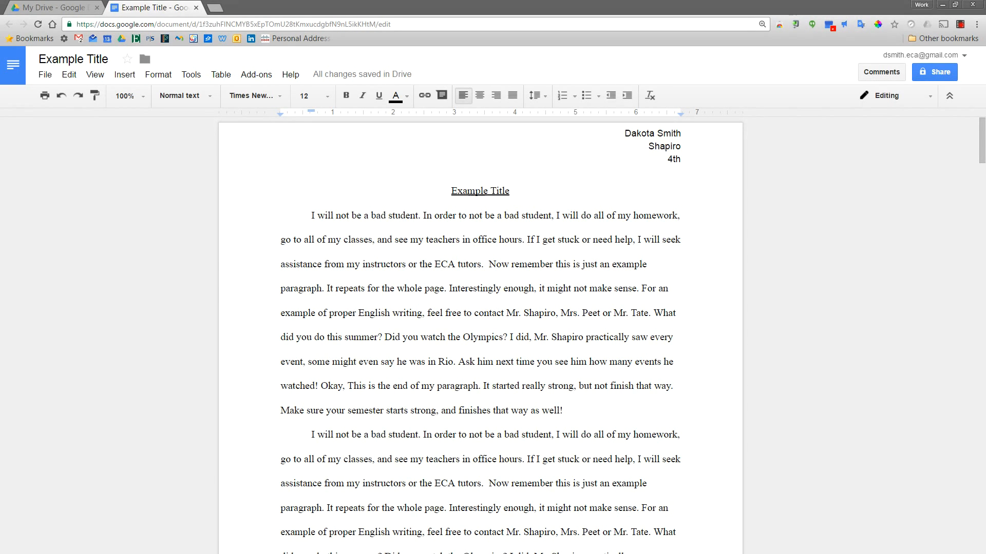
Step: Share with the collaborator as Can comment, noting 'Please review my paper, Thanks!'
{"action": "left_click", "coordinate": [932, 71]}
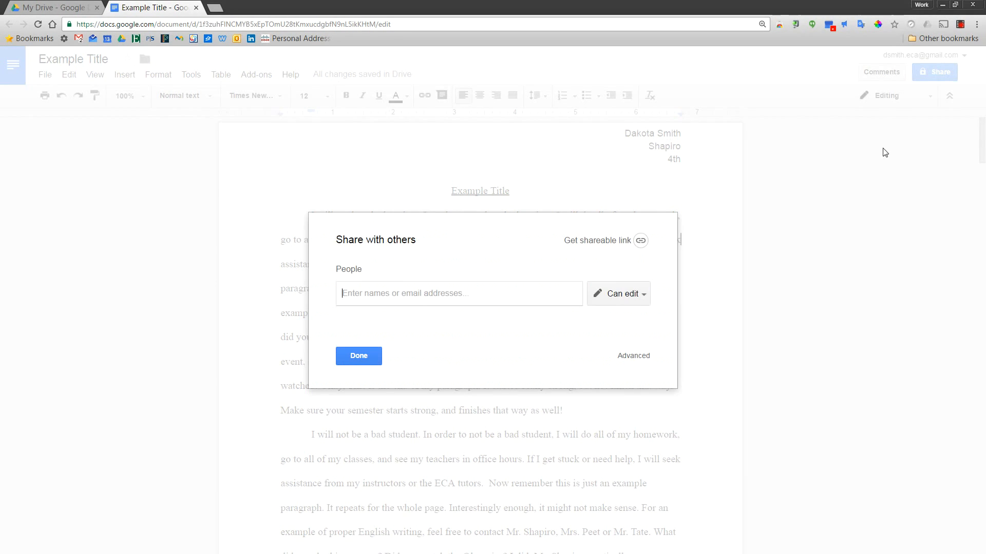
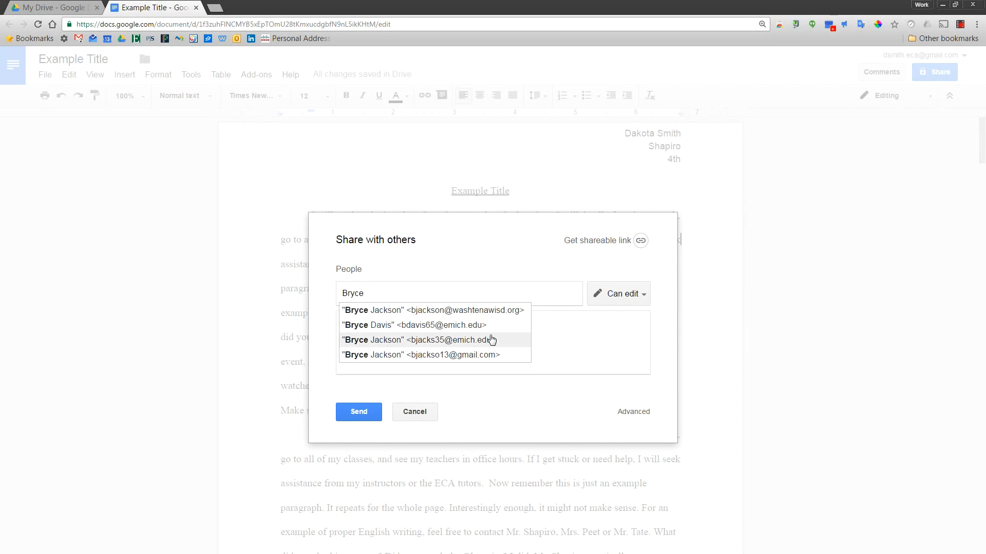
{"action": "left_click", "coordinate": [491, 340]}
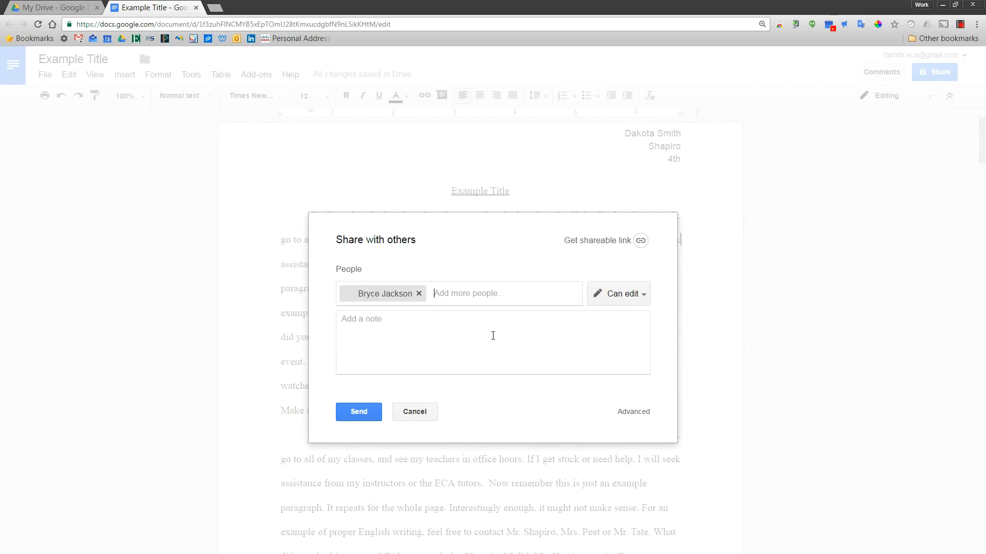
{"action": "left_click", "coordinate": [631, 303]}
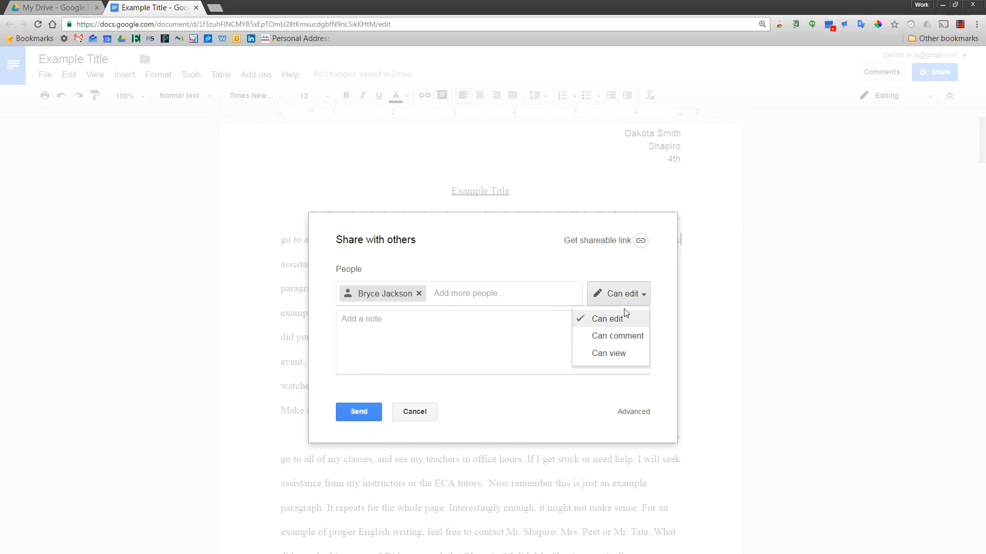
{"action": "left_click", "coordinate": [625, 340]}
{"action": "left_click", "coordinate": [575, 325]}
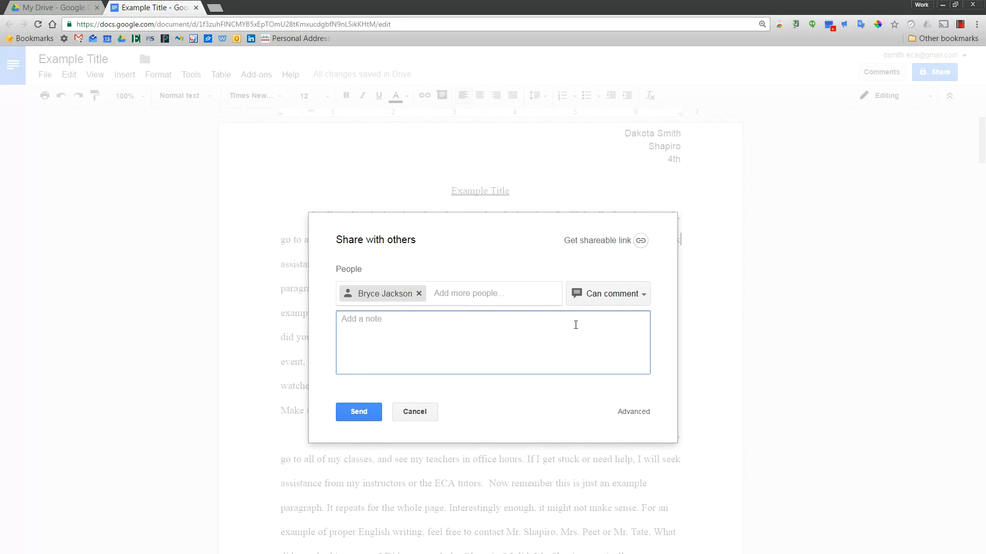
{"action": "type", "text": "Please review my paper, Thanks!"}
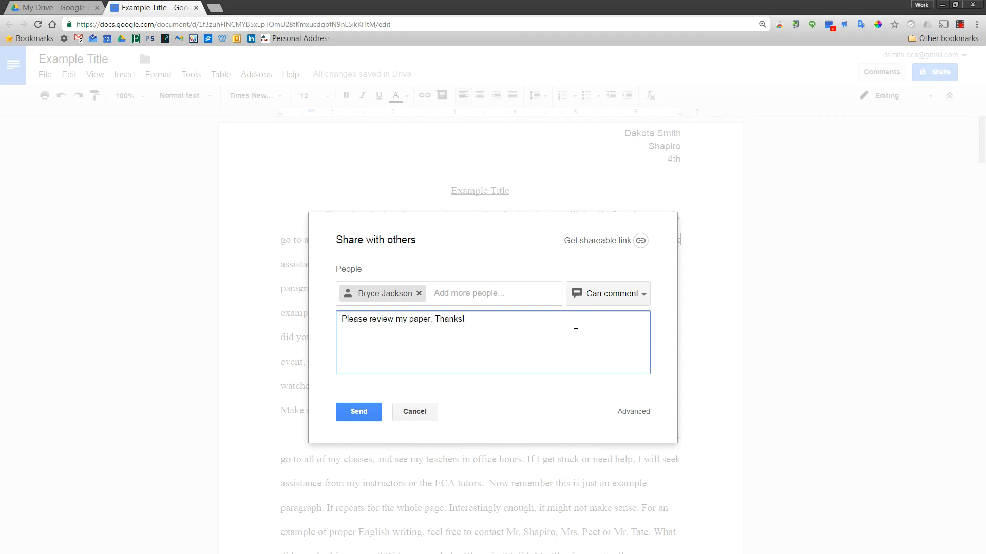
{"action": "left_click", "coordinate": [371, 412]}
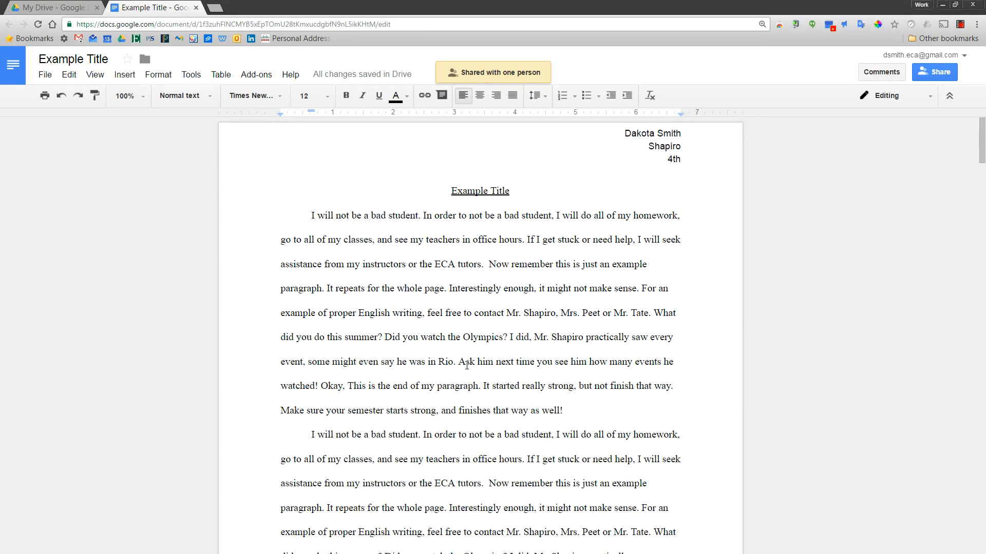
Step: Comment 'You can write a comment' on the sentences from 'Now remember' to 'whole page'
{"action": "left_click_drag", "start_coordinate": [489, 265], "coordinate": [447, 288]}
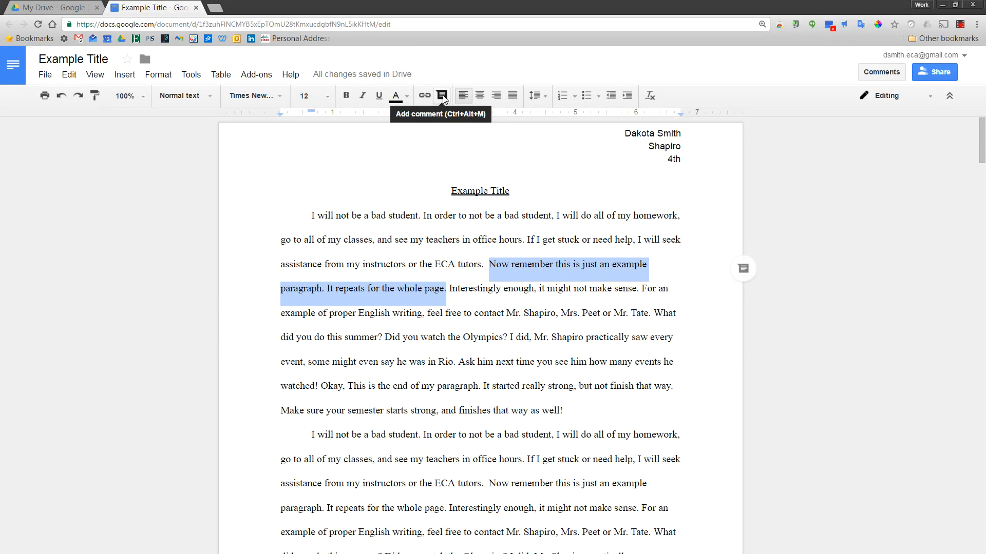
{"action": "left_click", "coordinate": [441, 96]}
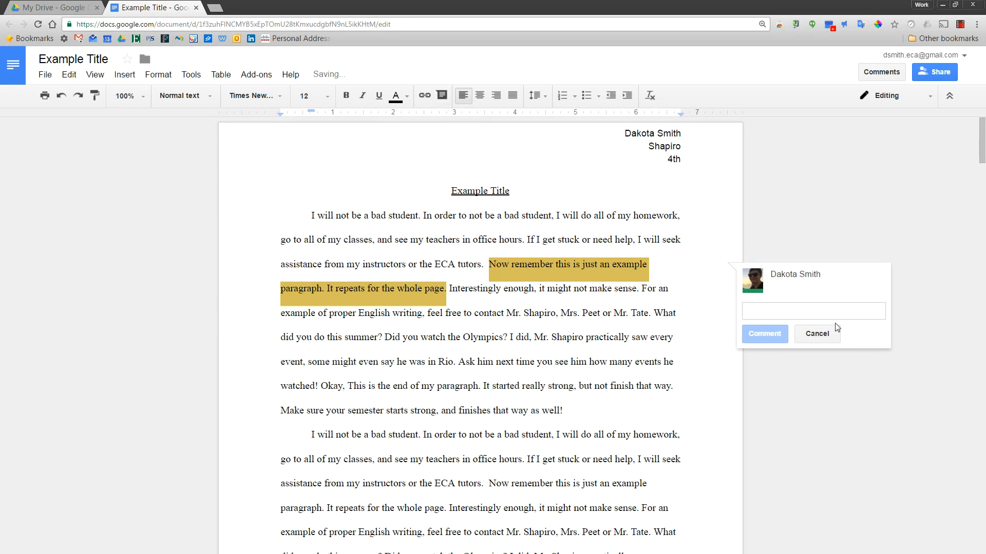
{"action": "type", "text": "You"}
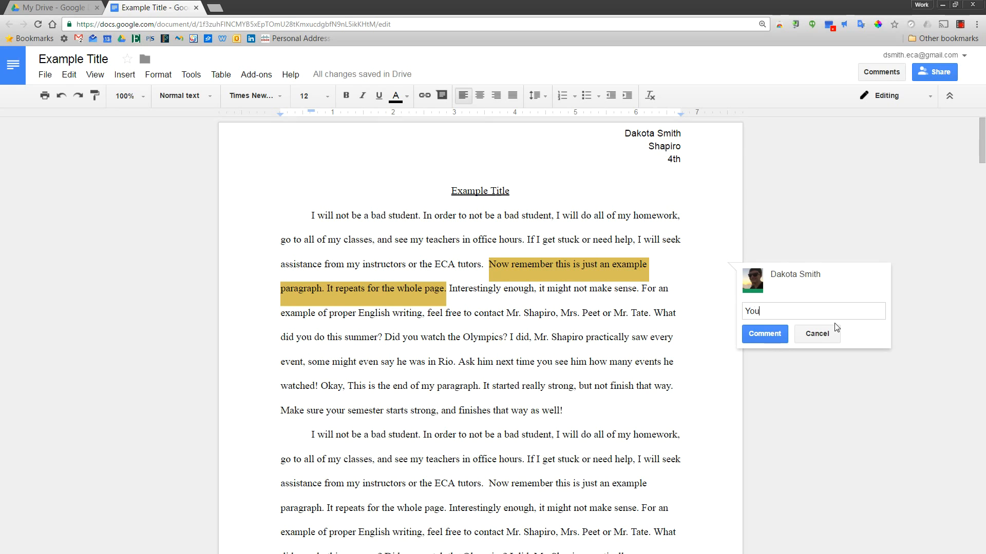
{"action": "type", "text": " can write a commen"}
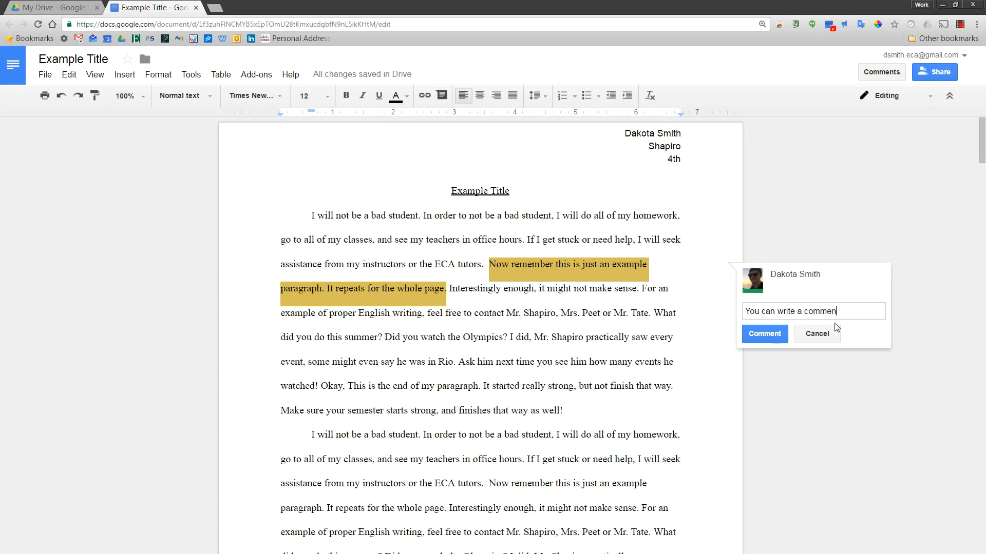
{"action": "type", "text": "t"}
{"action": "left_click", "coordinate": [765, 334]}
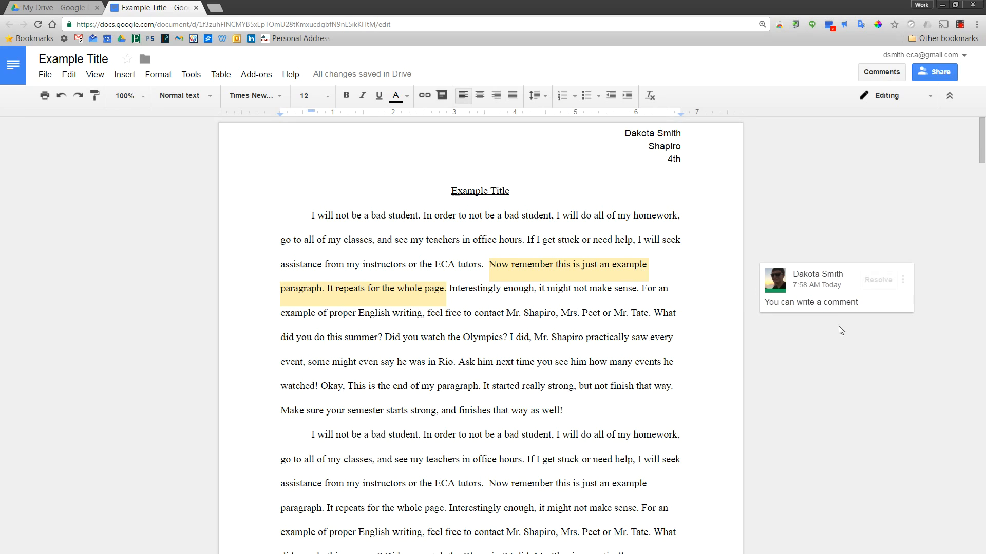
Step: Reply 'Reply to the comment' and 'This comment is all set', then resolve the thread
{"action": "left_click", "coordinate": [834, 304]}
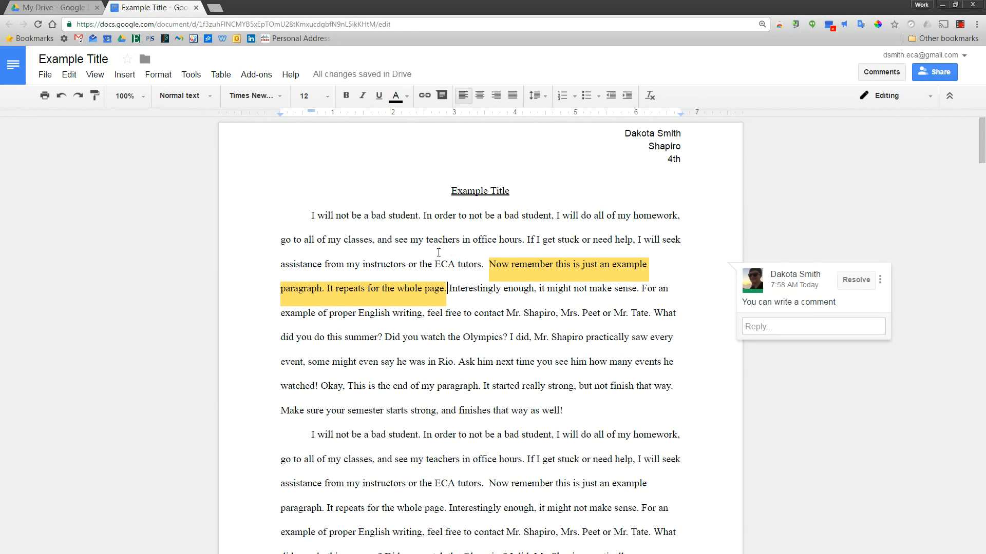
{"action": "left_click", "coordinate": [776, 327]}
{"action": "type", "text": "Reply to the comment"}
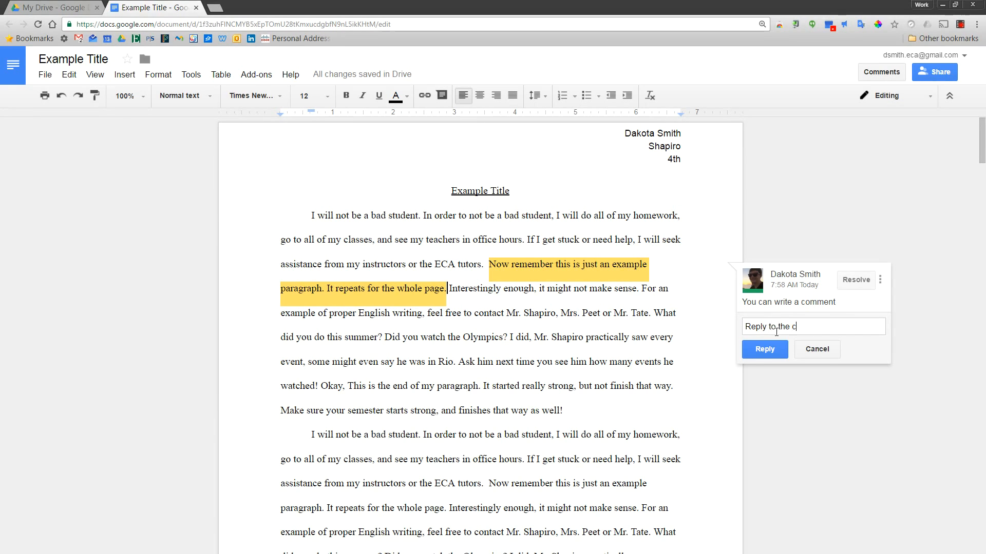
{"action": "left_click", "coordinate": [773, 348]}
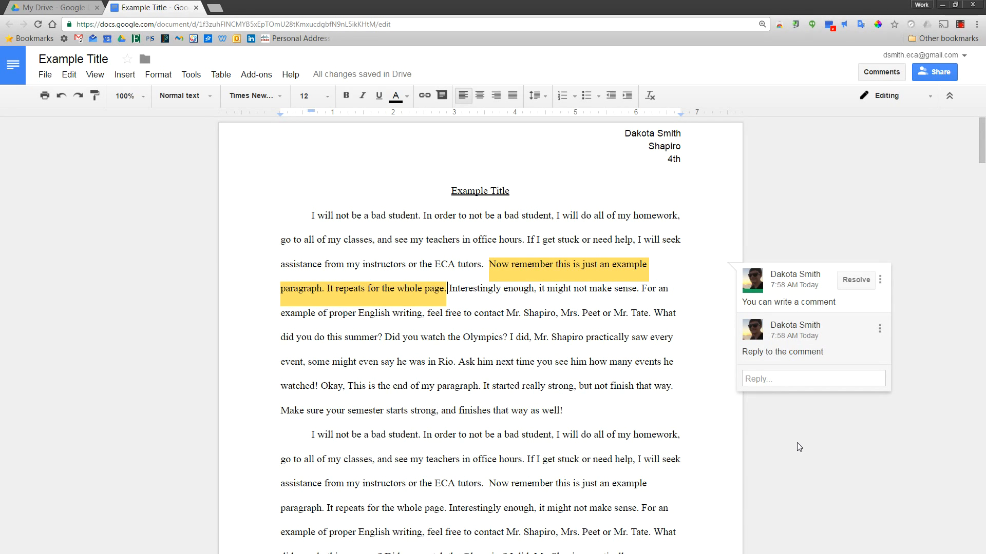
{"action": "left_click", "coordinate": [826, 378]}
{"action": "type", "text": "This comment is al"}
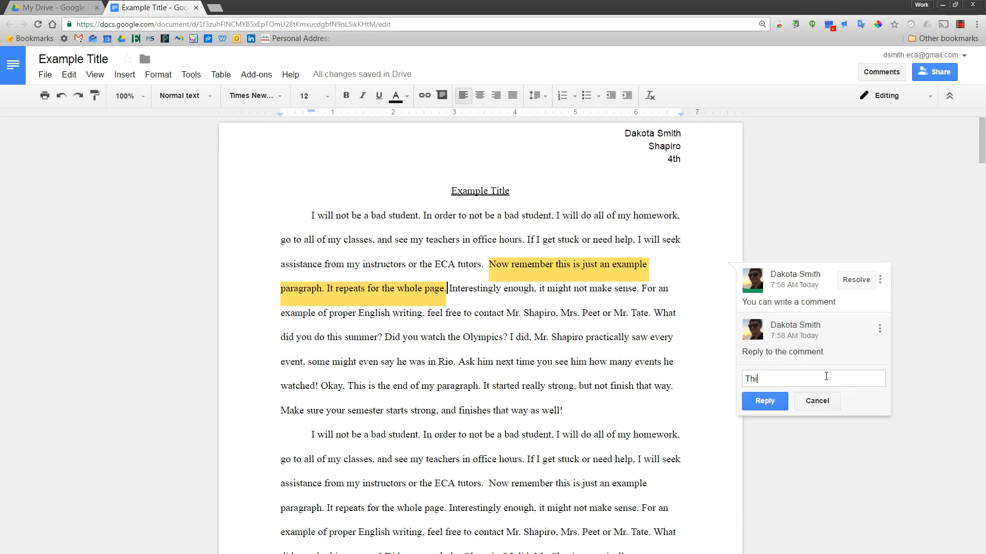
{"action": "type", "text": "l set"}
{"action": "left_click", "coordinate": [765, 401]}
{"action": "left_click", "coordinate": [854, 284]}
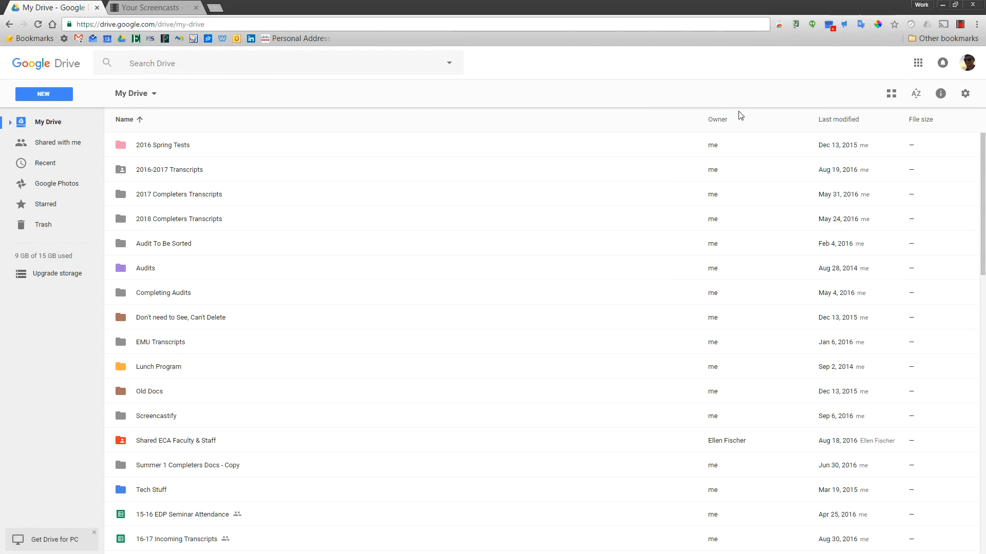
Step: Search Drive for 'example title' and open the Example Title document
{"action": "left_click", "coordinate": [225, 67]}
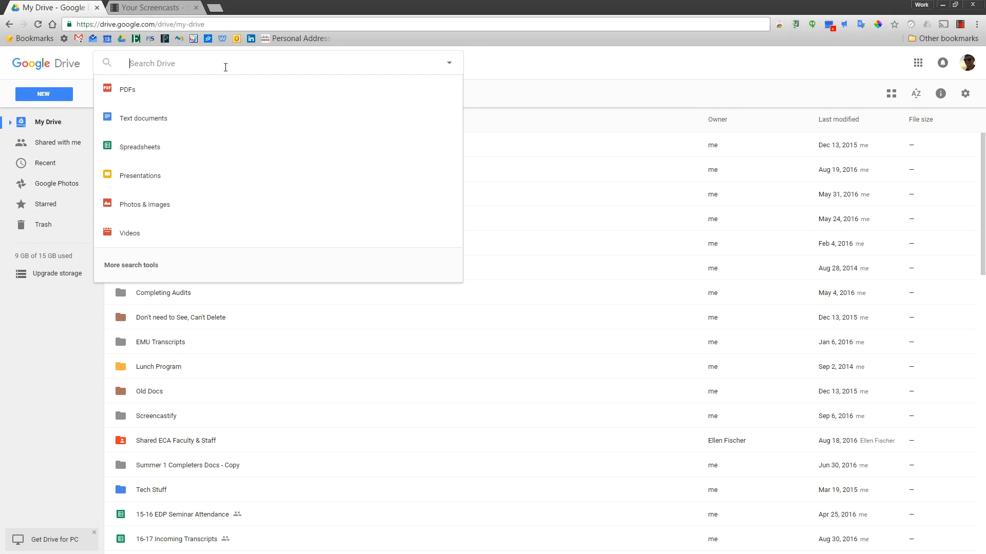
{"action": "type", "text": "example title"}
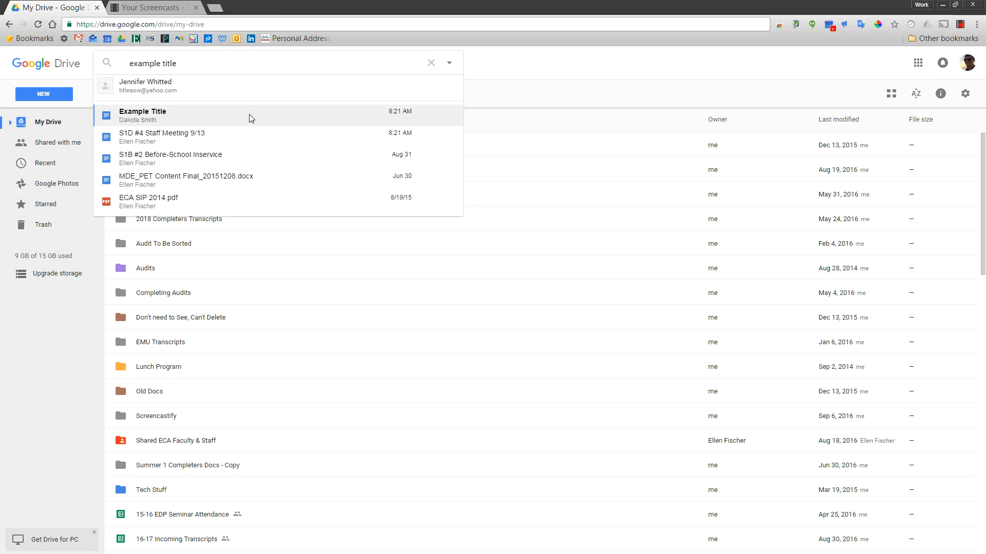
{"action": "left_click", "coordinate": [251, 118]}
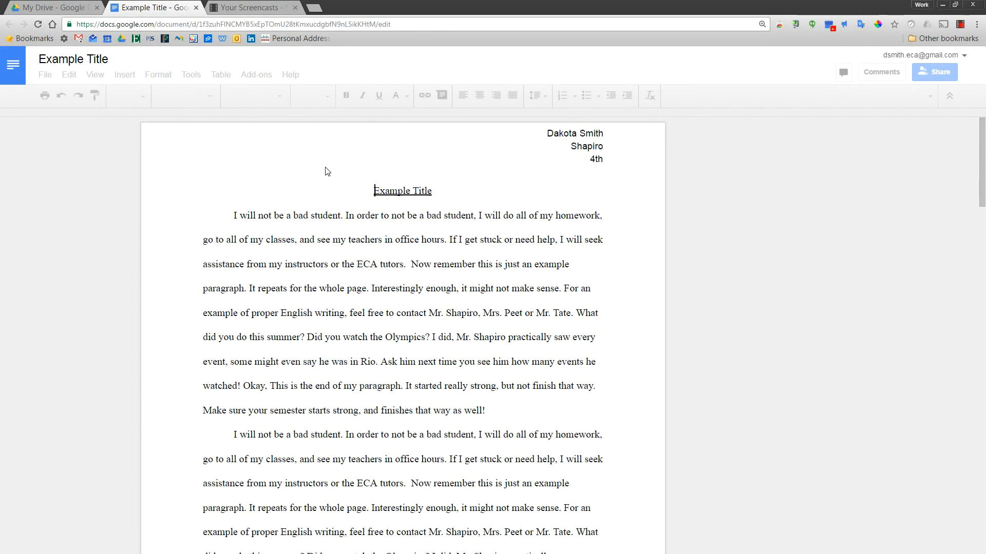
Step: Reply 'Great idea! I will add that in my next draft' to the math lab comment
{"action": "scroll", "coordinate": [388, 187], "scroll_direction": "down", "scroll_amount": 3}
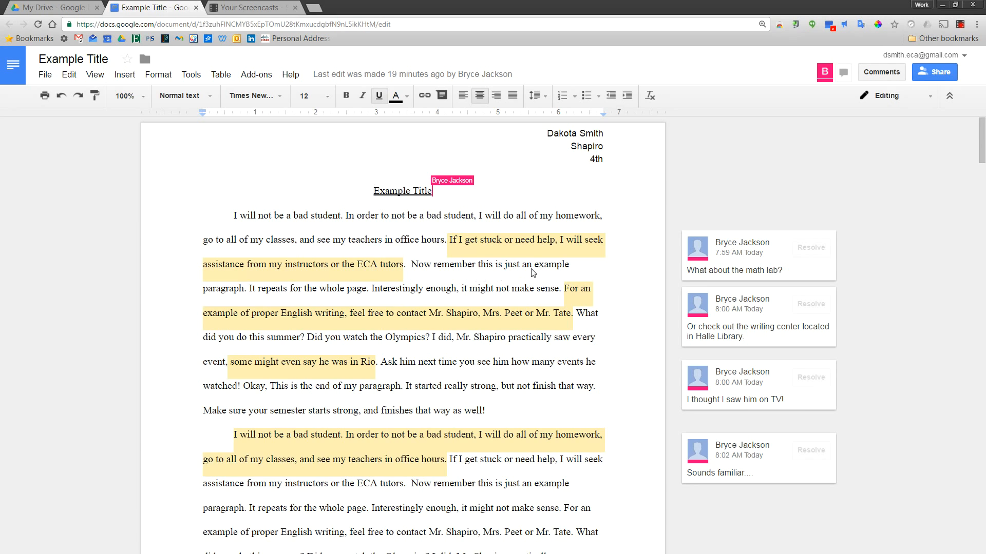
{"action": "left_click", "coordinate": [739, 271]}
{"action": "type", "text": "Great "}
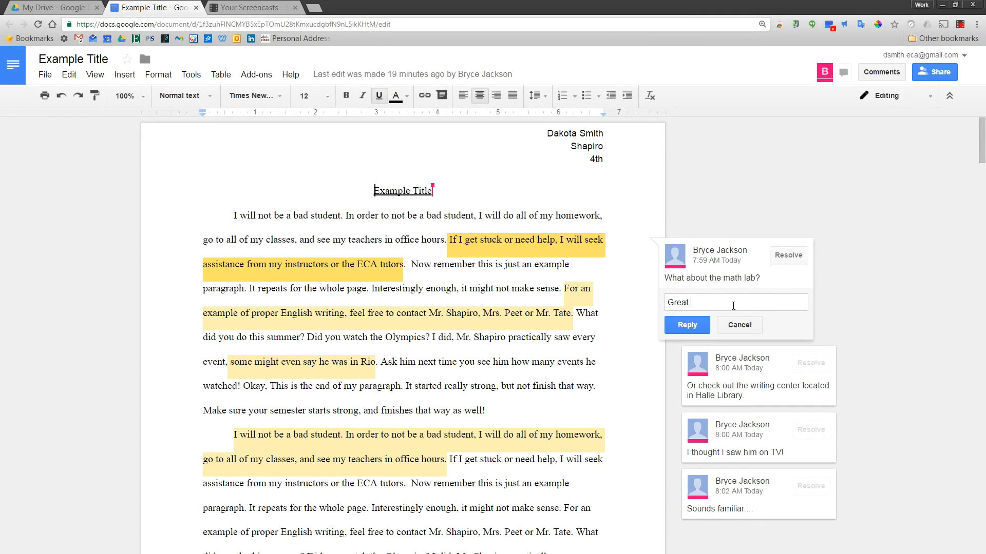
{"action": "type", "text": "idea! I will add that in my next draft"}
{"action": "left_click", "coordinate": [686, 339]}
Step: Reply 'Really? What event?' to the 'I thought I saw him on TV!' comment
{"action": "scroll", "coordinate": [769, 395], "scroll_direction": "down", "scroll_amount": 2}
{"action": "left_click", "coordinate": [769, 393]}
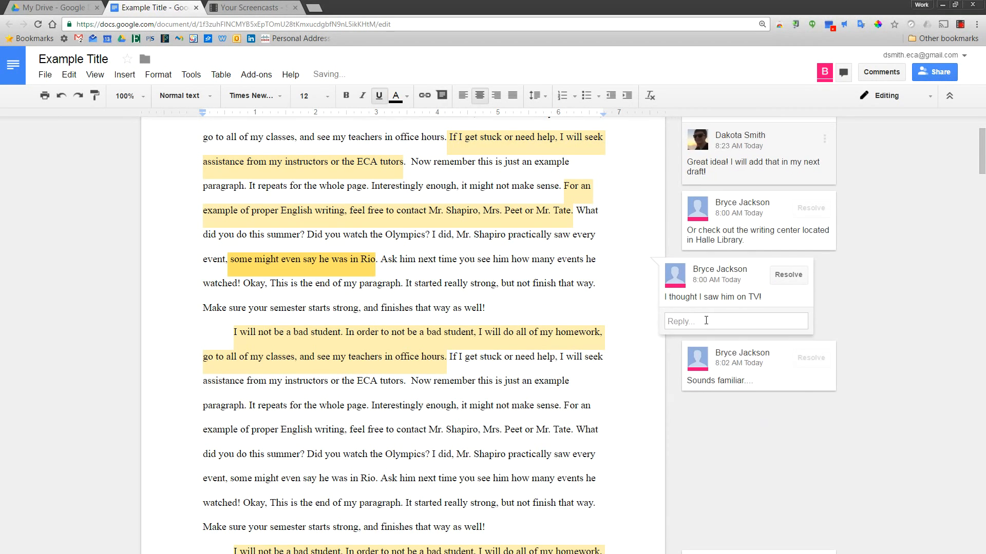
{"action": "left_click", "coordinate": [706, 320]}
{"action": "type", "text": "Really? What event?"}
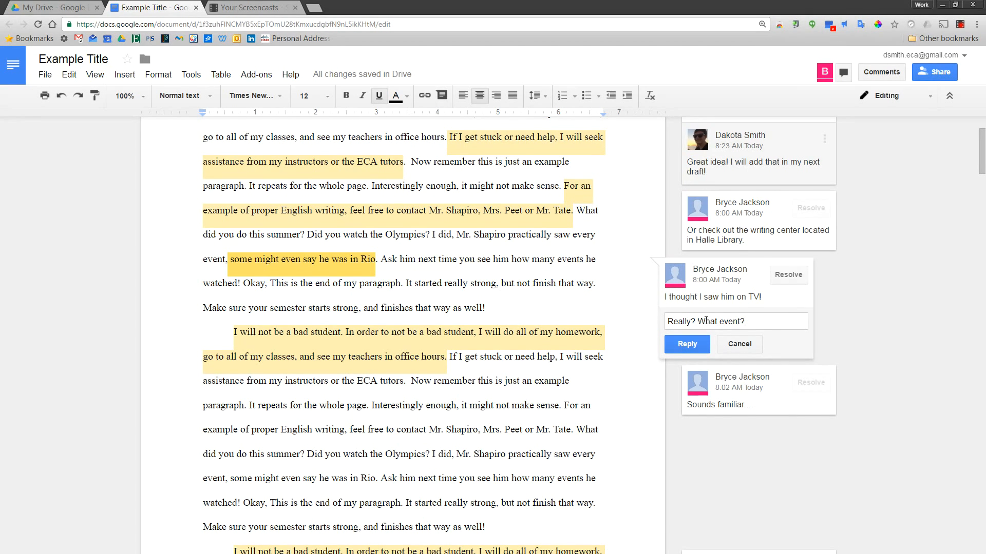
{"action": "left_click", "coordinate": [687, 344]}
{"action": "left_click", "coordinate": [661, 436]}
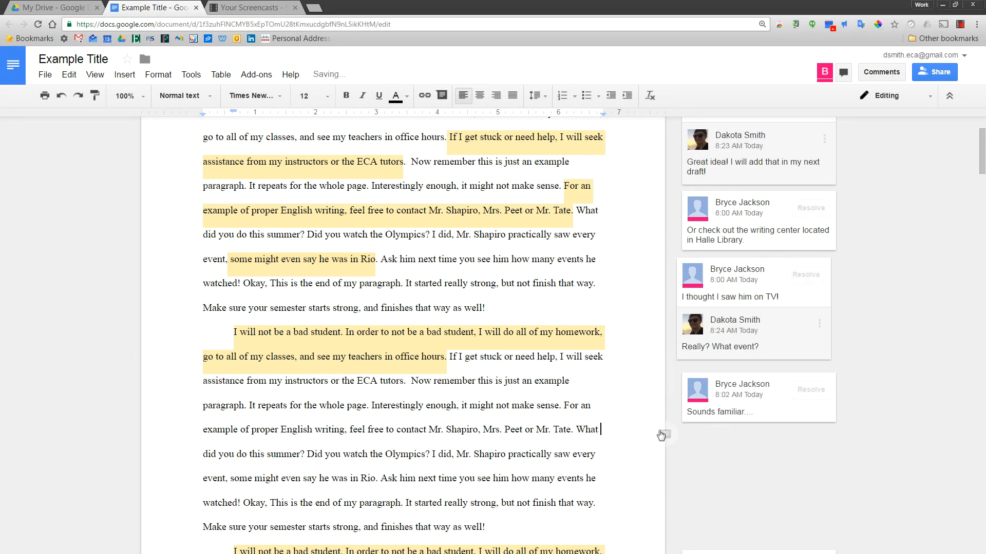
{"action": "scroll", "coordinate": [405, 387], "scroll_direction": "up", "scroll_amount": 2}
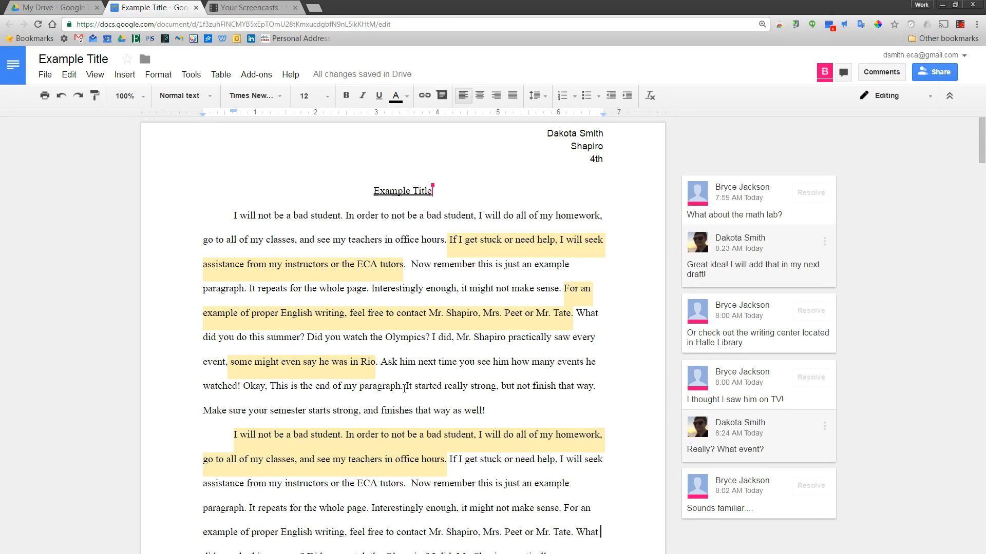
Step: Print the Example Title document two-sided in black and white on the current printer
{"action": "left_click", "coordinate": [49, 82]}
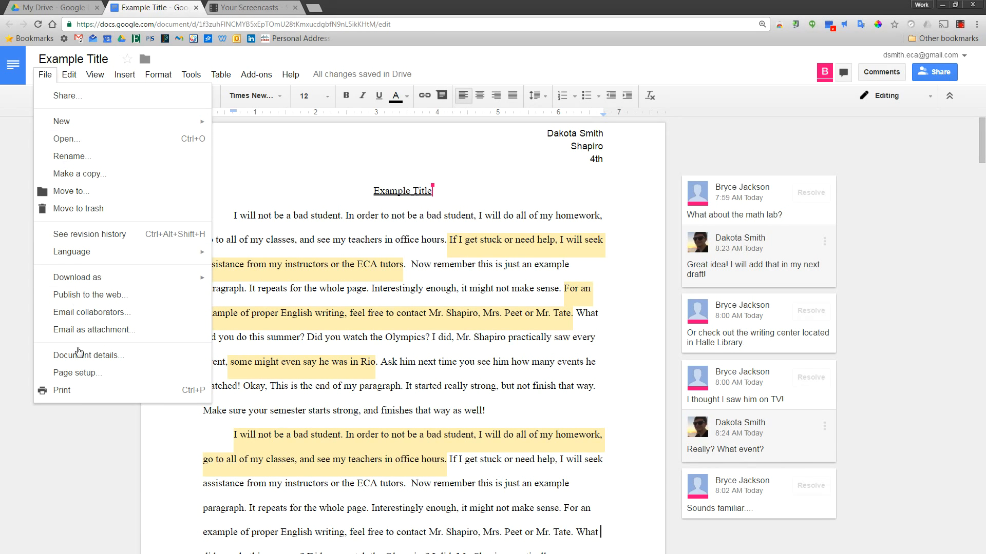
{"action": "left_click", "coordinate": [82, 389]}
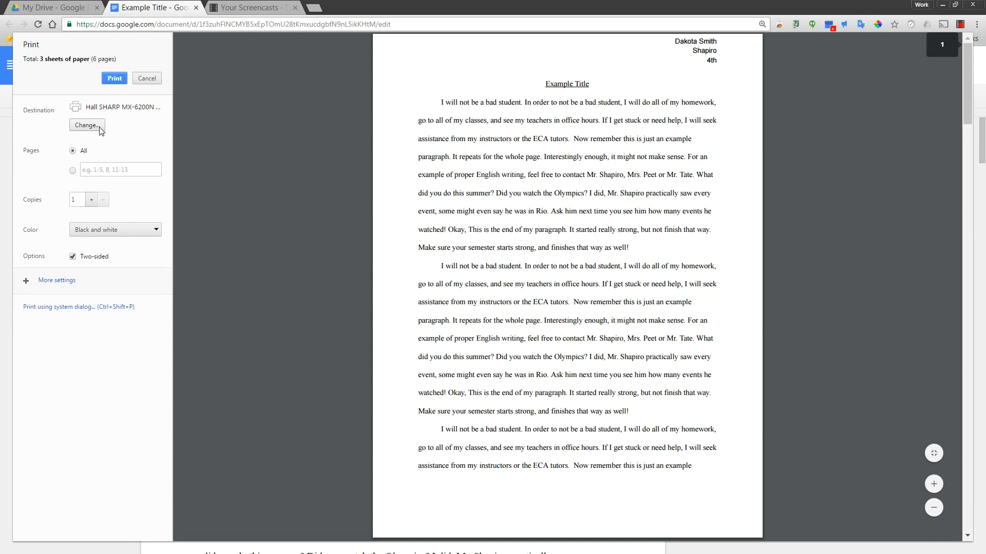
{"action": "left_click", "coordinate": [99, 127]}
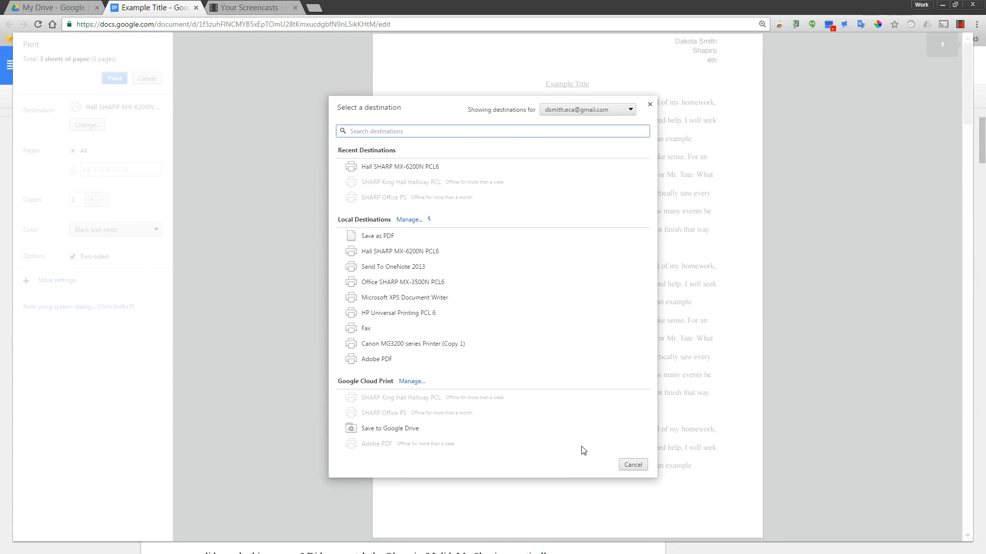
{"action": "left_click", "coordinate": [633, 465]}
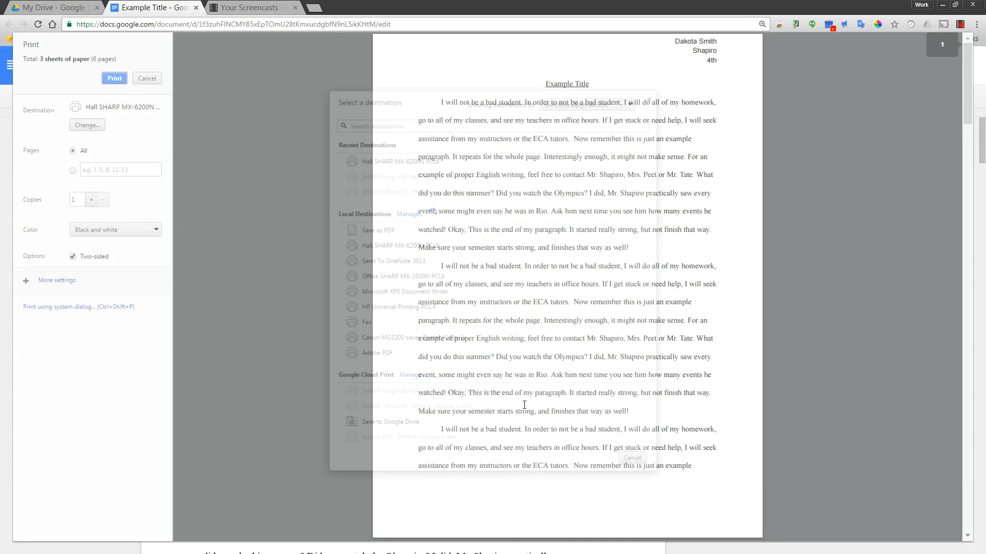
{"action": "left_click", "coordinate": [115, 79]}
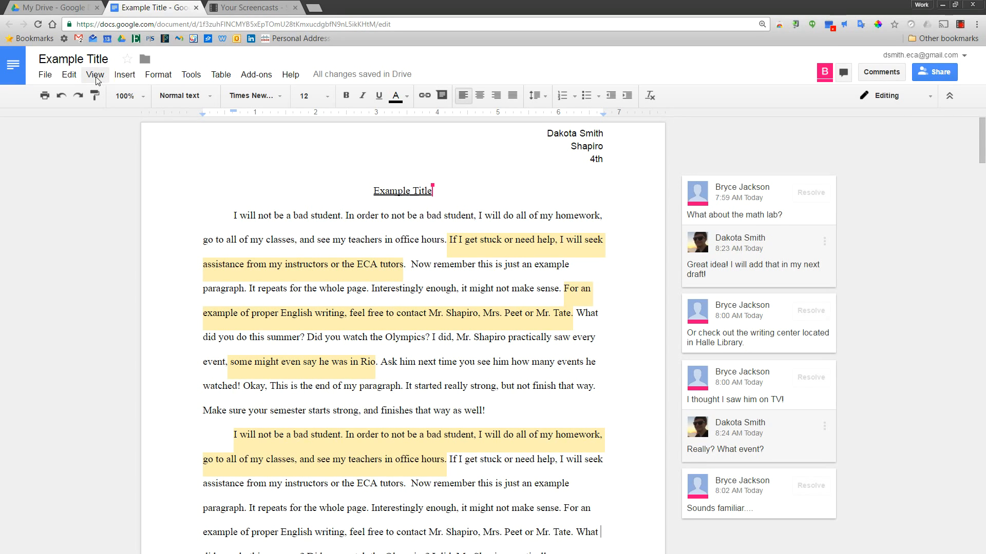
Step: Download Example Title as a PDF, saving it as ExampleTitle.pdf on the Desktop
{"action": "left_click", "coordinate": [43, 77]}
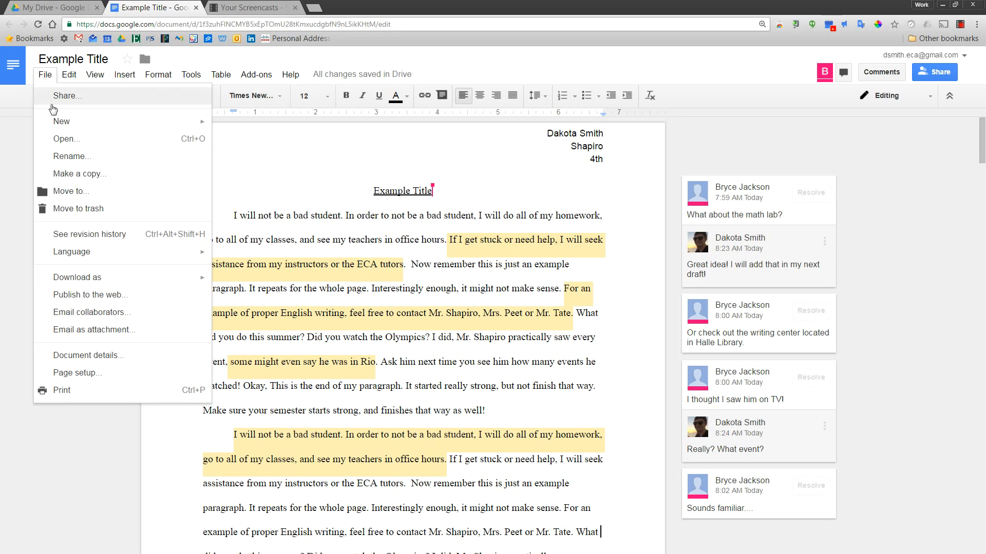
{"action": "mouse_move", "coordinate": [135, 281]}
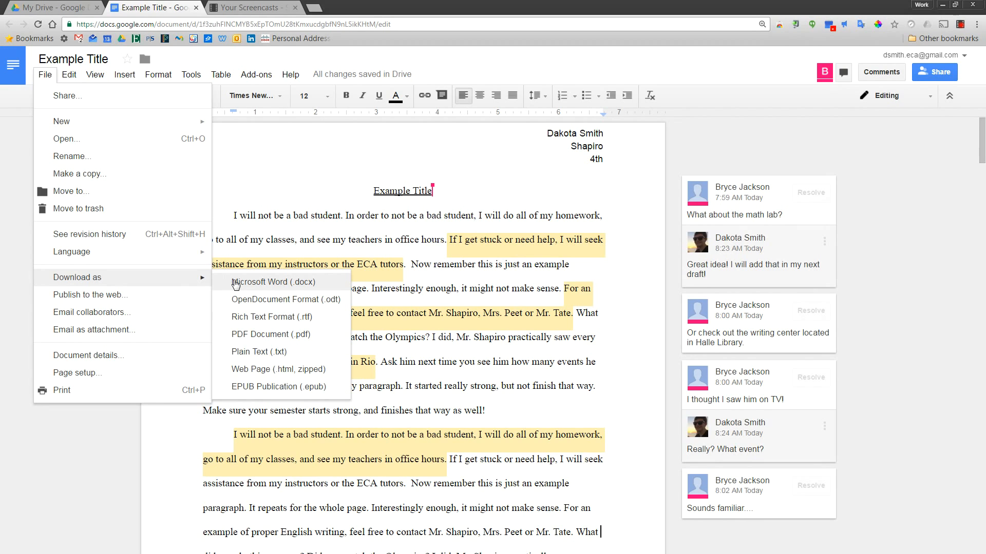
{"action": "left_click", "coordinate": [257, 339]}
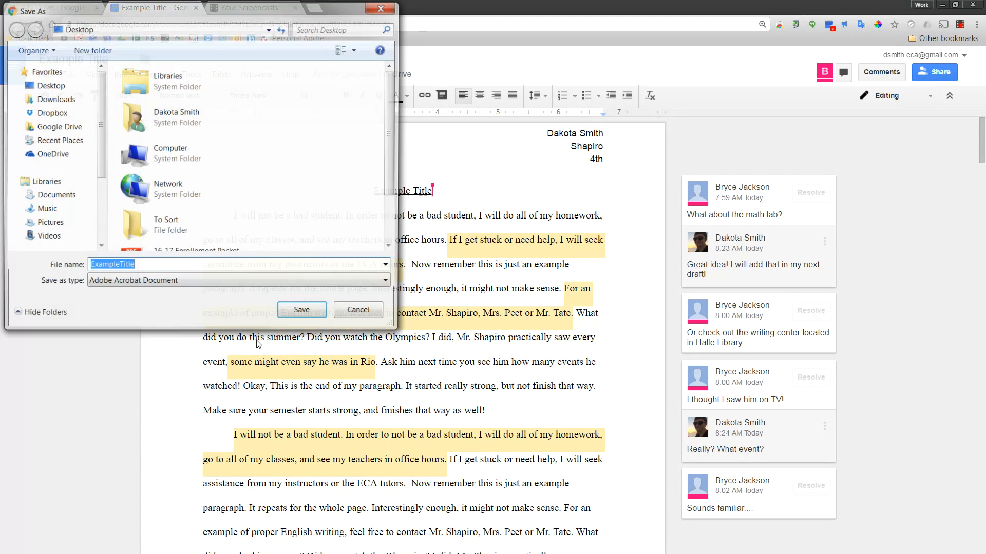
{"action": "left_click", "coordinate": [300, 313]}
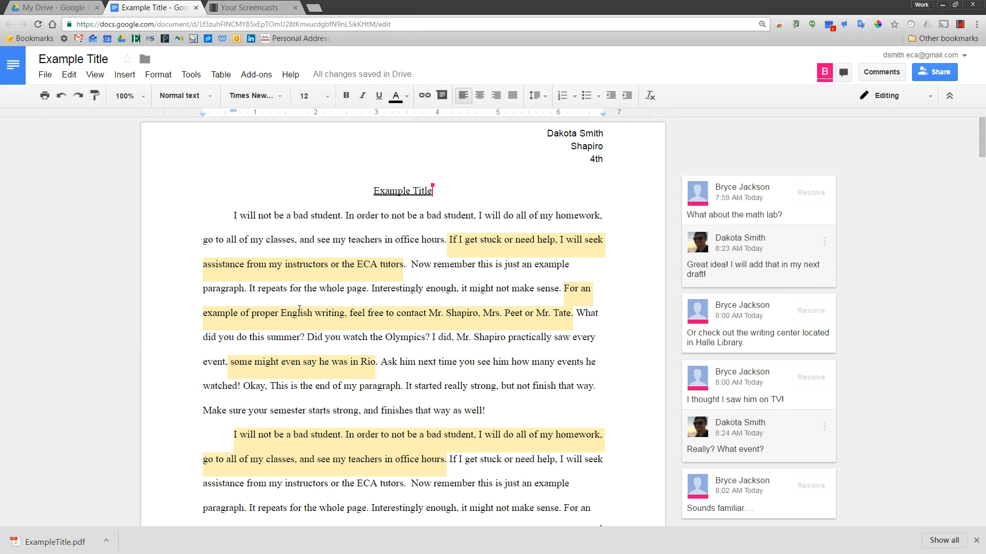